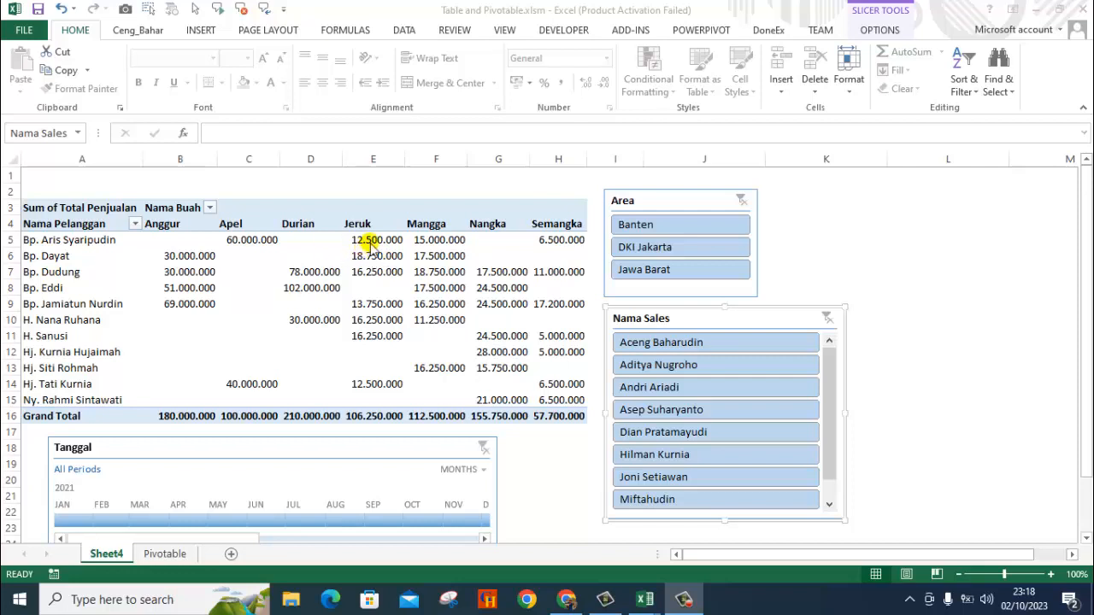
Step: Show the field list for the Total Penjualan pivot table on Sheet4
mouse_move(321, 248)
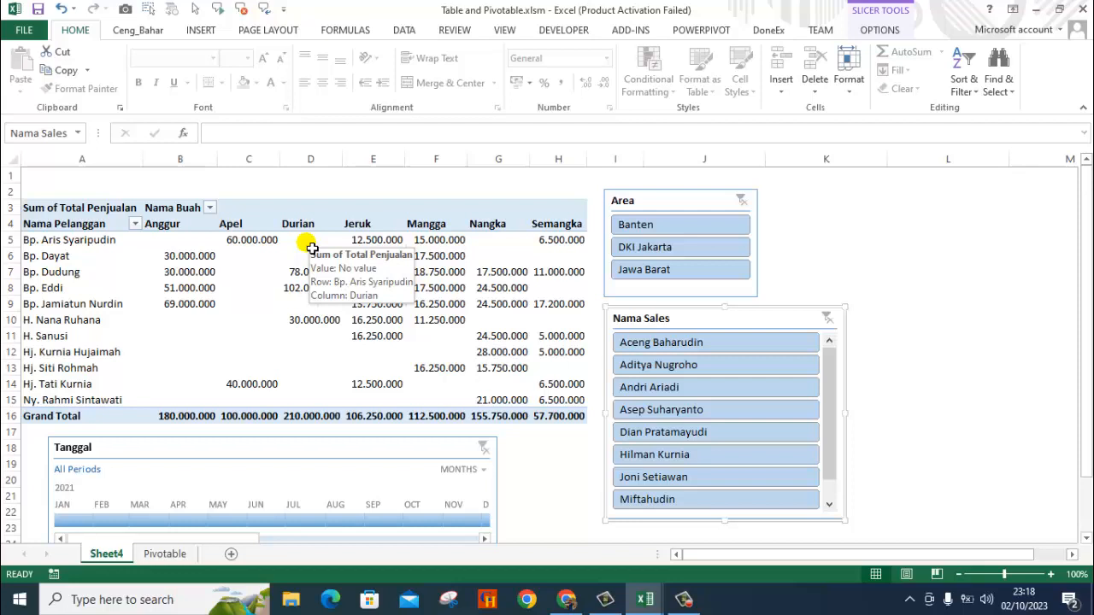
left_click(312, 248)
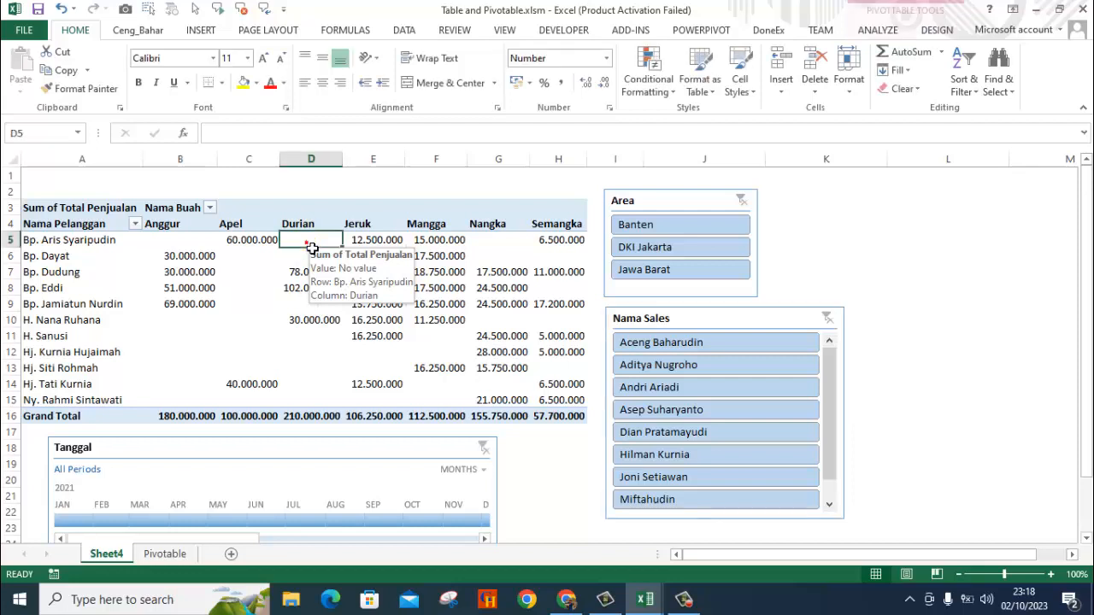
left_click(270, 239)
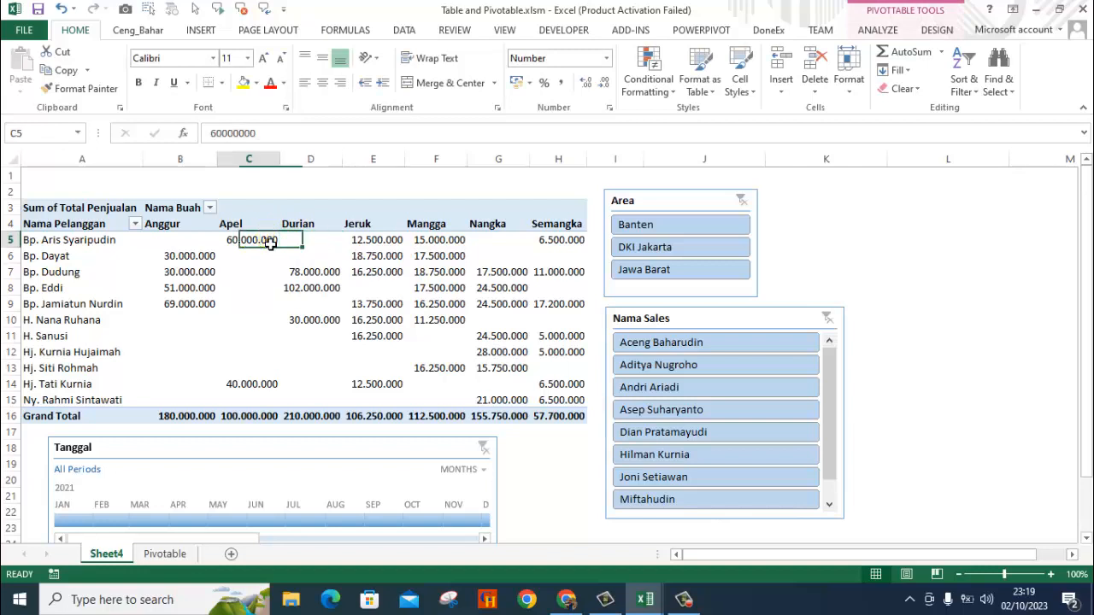
right_click(268, 241)
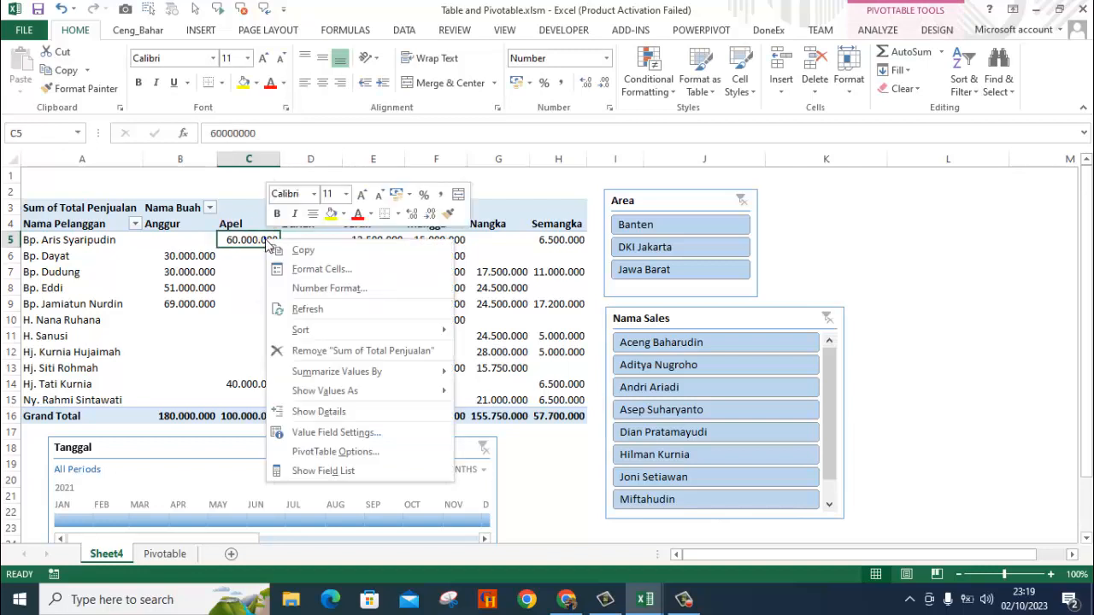
left_click(332, 475)
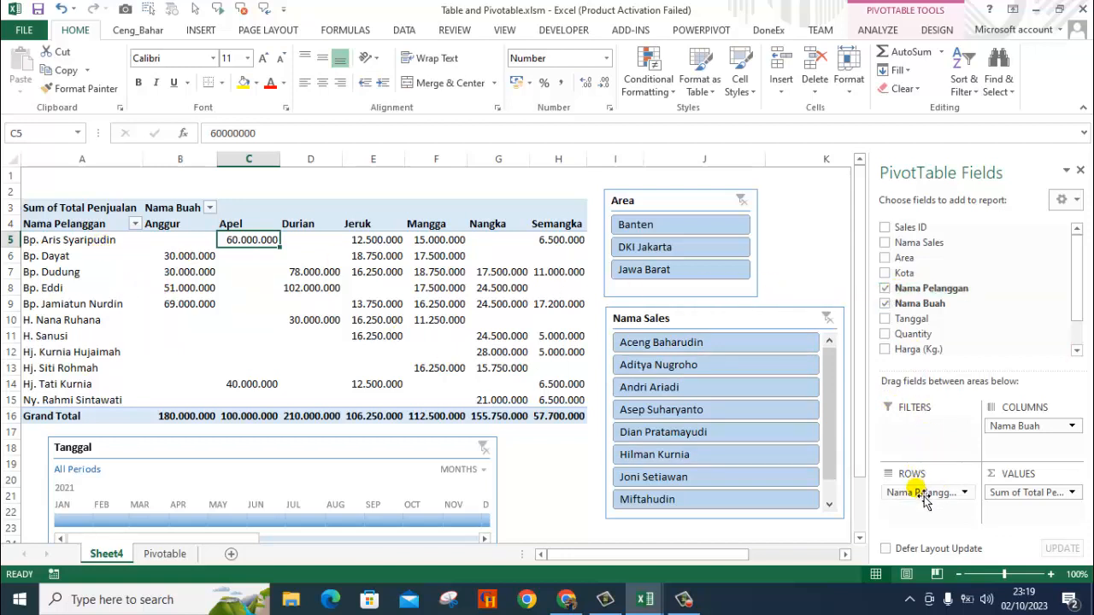
Step: Replace Nama Pelanggan with Kota in the pivot table's rows and remove Nama Buah from its columns
left_click_drag(915, 494, 804, 269)
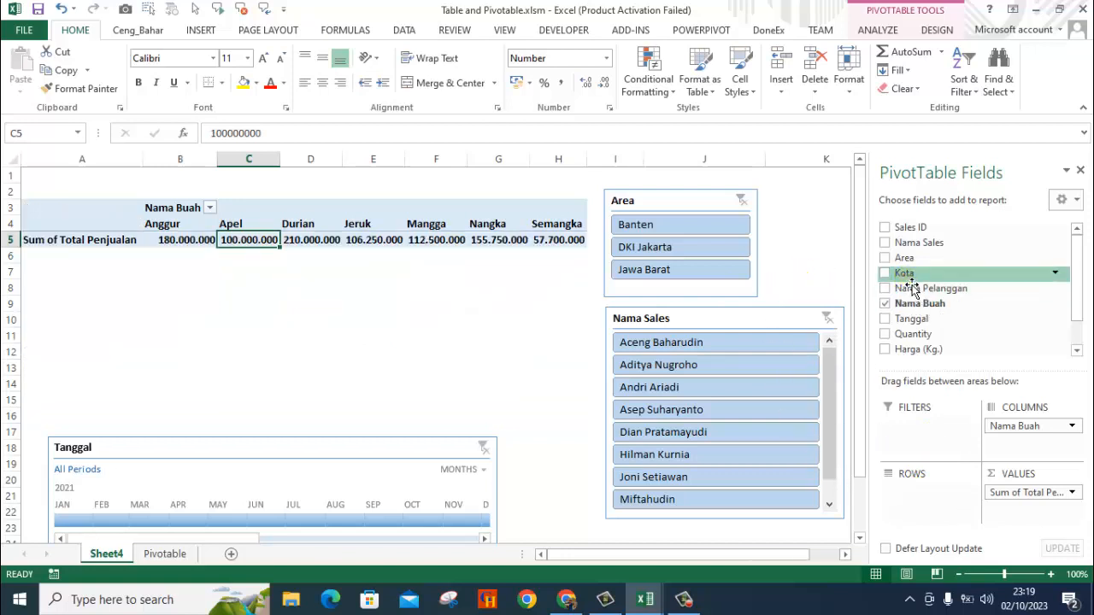
left_click_drag(913, 288, 917, 494)
left_click_drag(1017, 436, 816, 257)
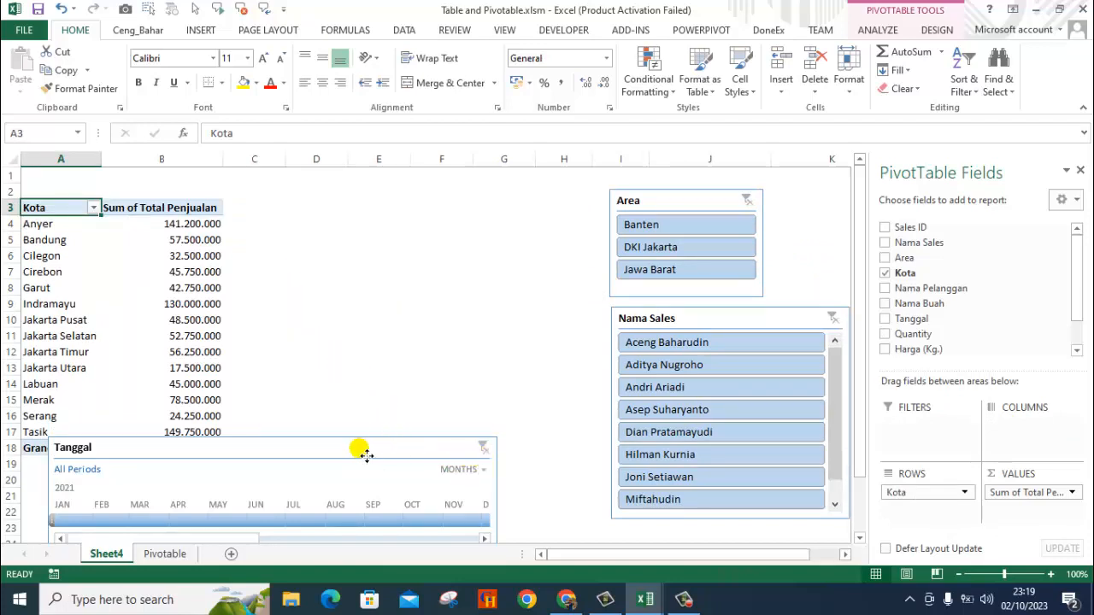
Step: Delete the Tanggal timeline and the Area and Nama Sales slicers from the sheet
left_click_drag(366, 449, 438, 329)
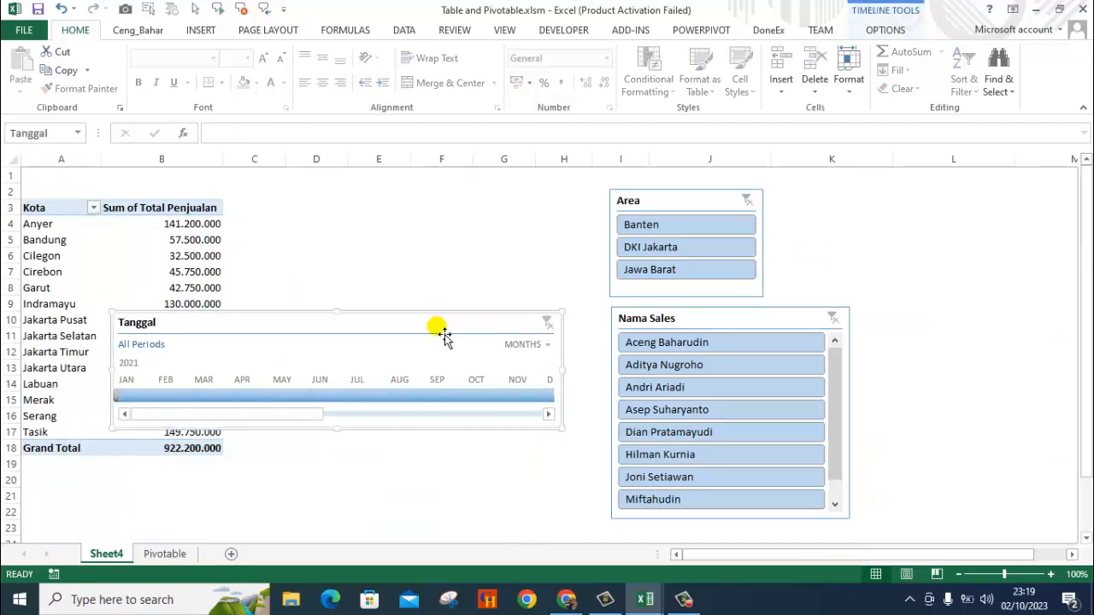
key("Delete")
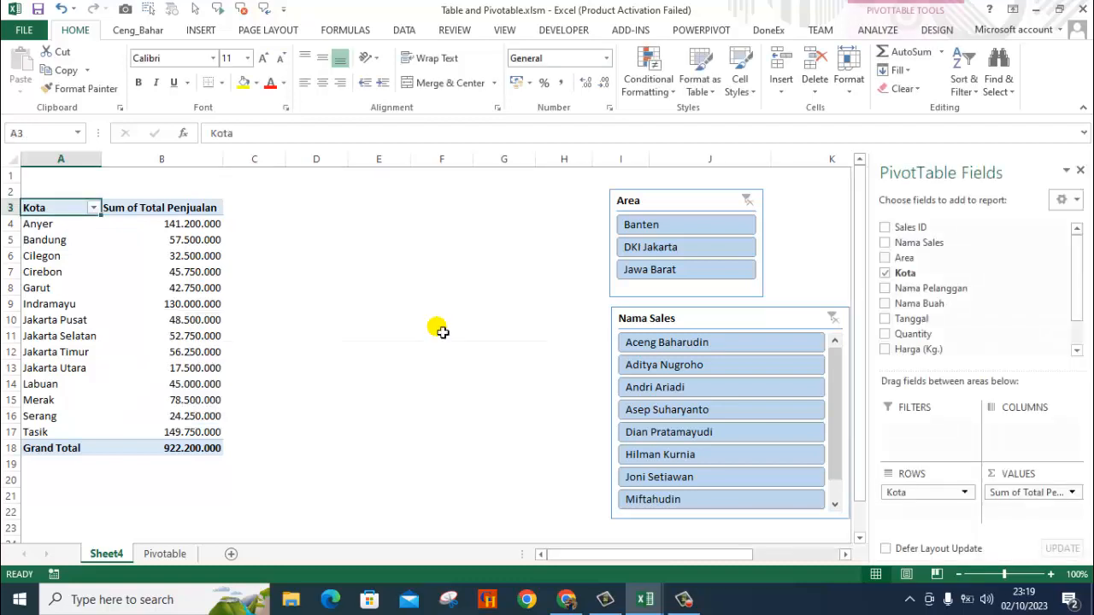
left_click(677, 204)
key("Delete")
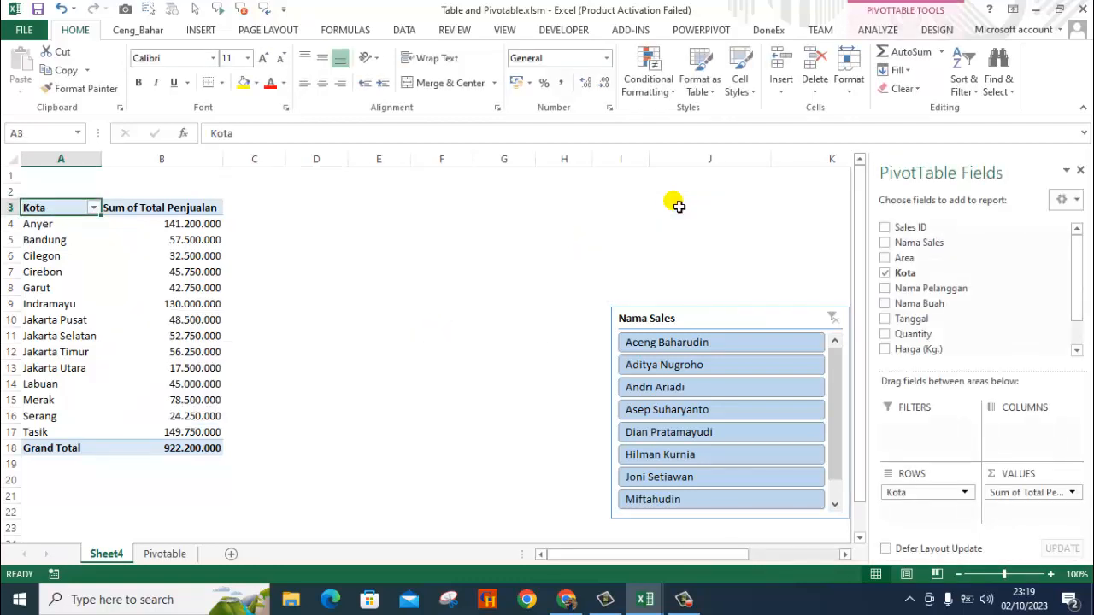
left_click_drag(704, 322, 696, 232)
key("Delete")
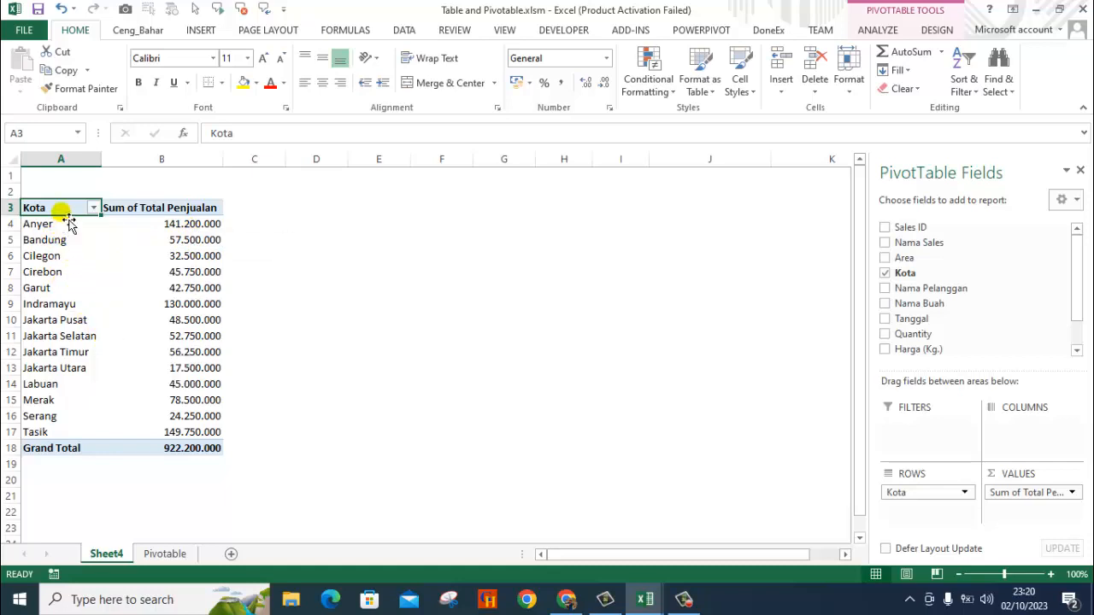
Step: Copy the whole Kota pivot table, A3:B18, and paste the copy at cell D3
left_click_drag(66, 212, 169, 454)
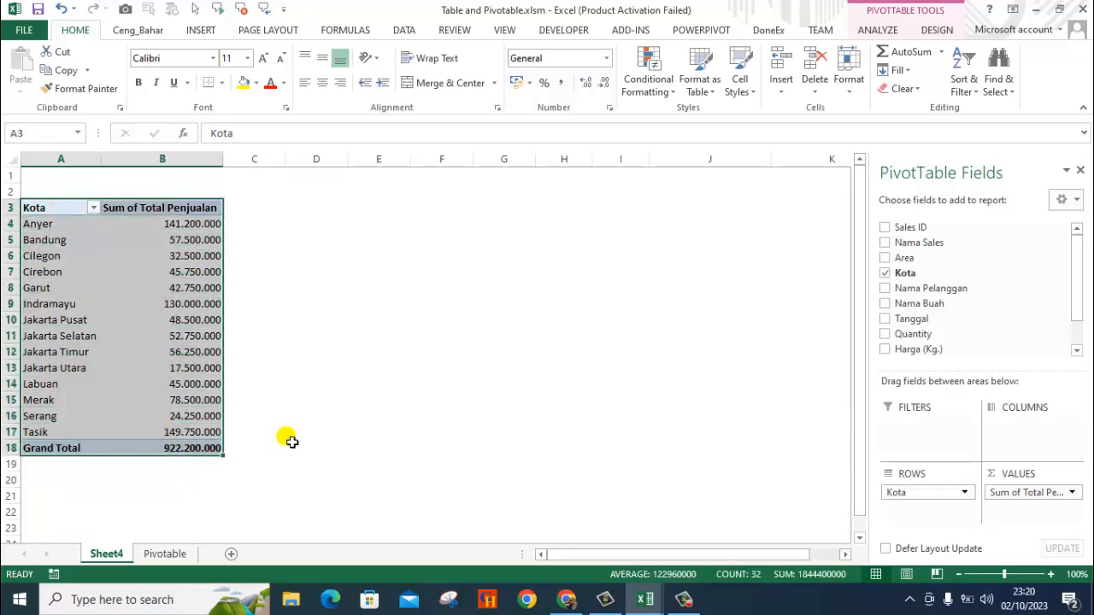
key("ctrl+c")
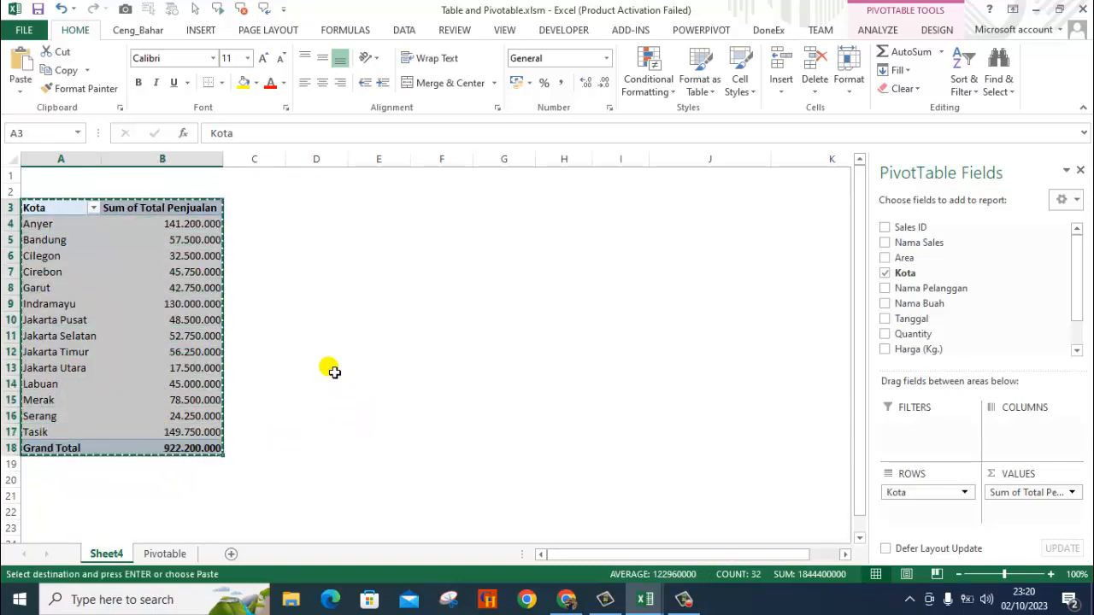
left_click(329, 212)
left_click(330, 213)
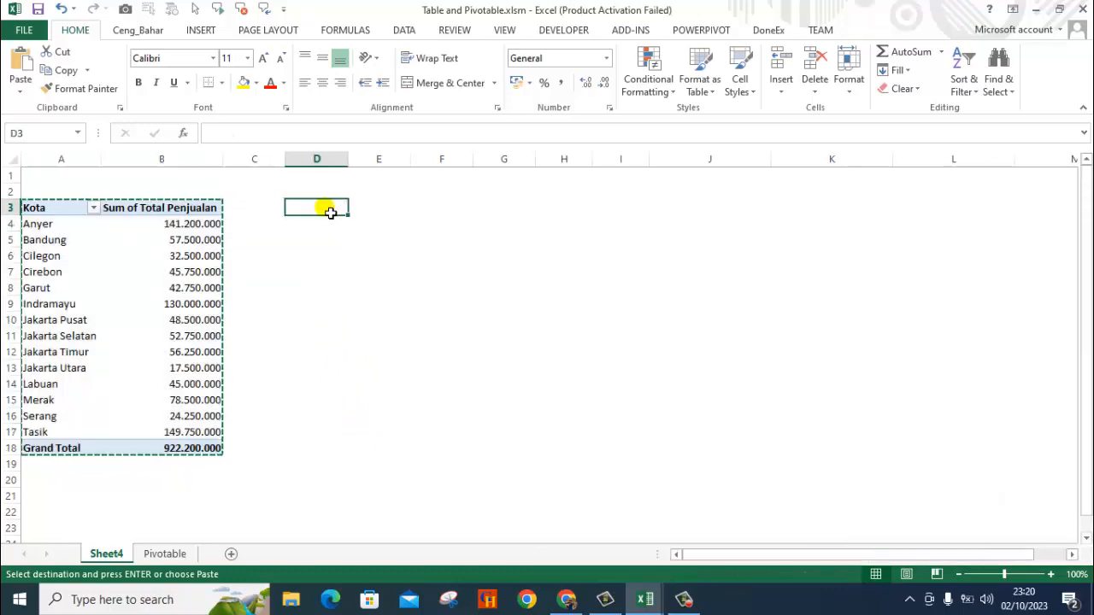
key("ctrl+v")
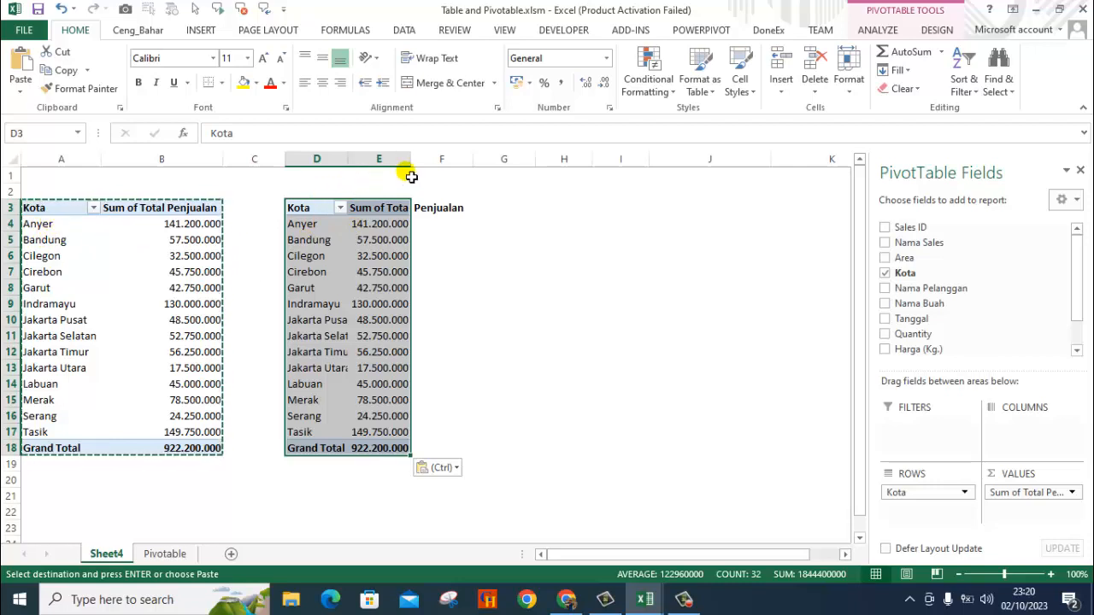
Step: Fit the width of column E to the copied pivot table's Sum of Total Penjualan heading
left_click(526, 258)
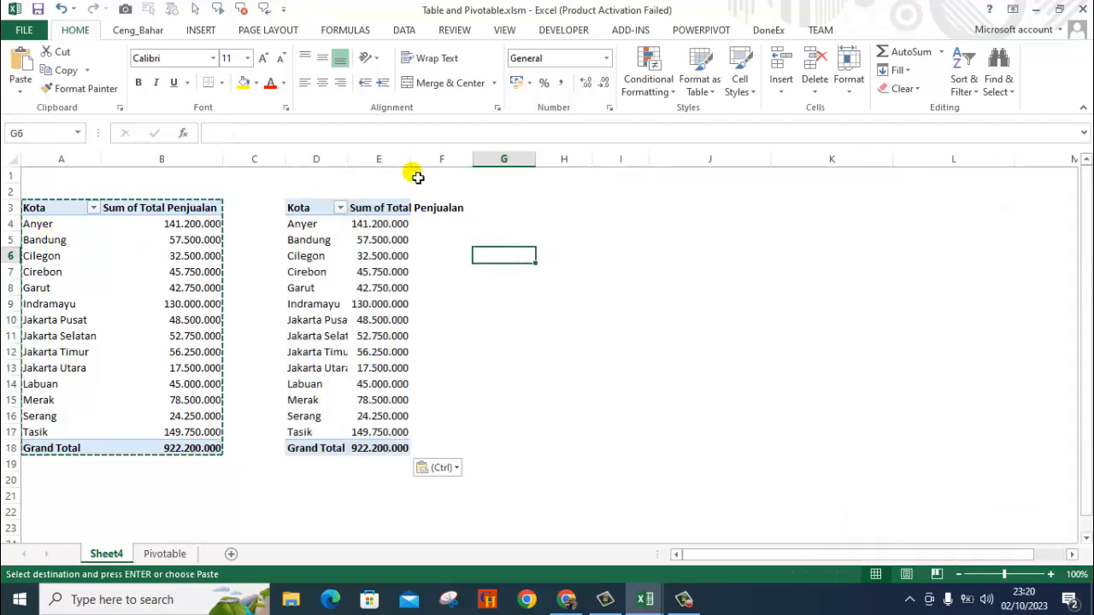
left_click(419, 177)
double_click(412, 161)
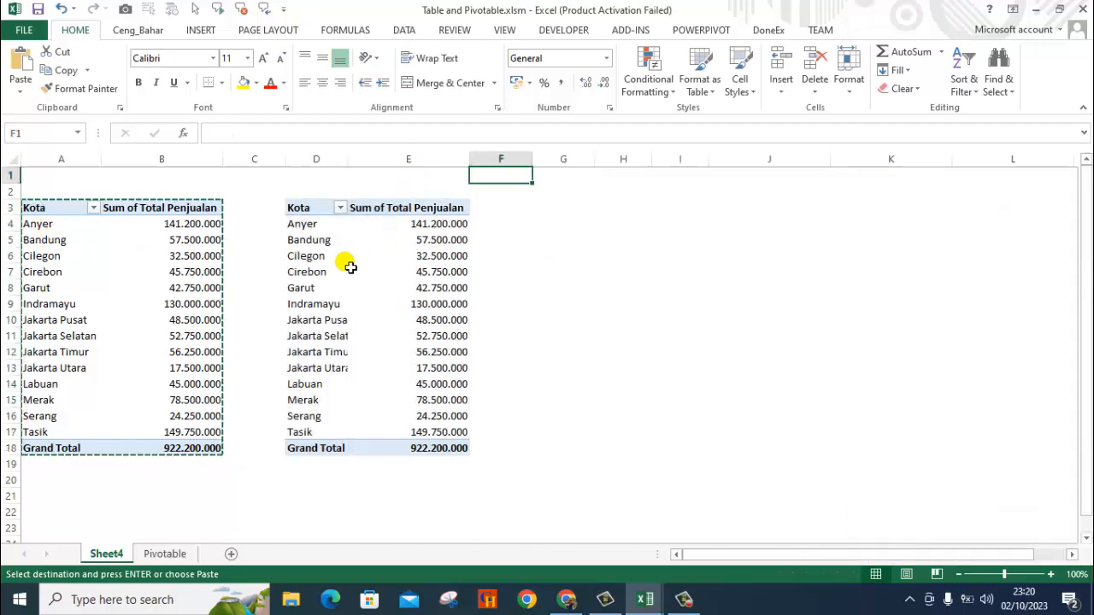
Step: Replace Kota with Nama Pelanggan in the rows of the copied pivot table and clear the copy selection
left_click(321, 237)
left_click(299, 227)
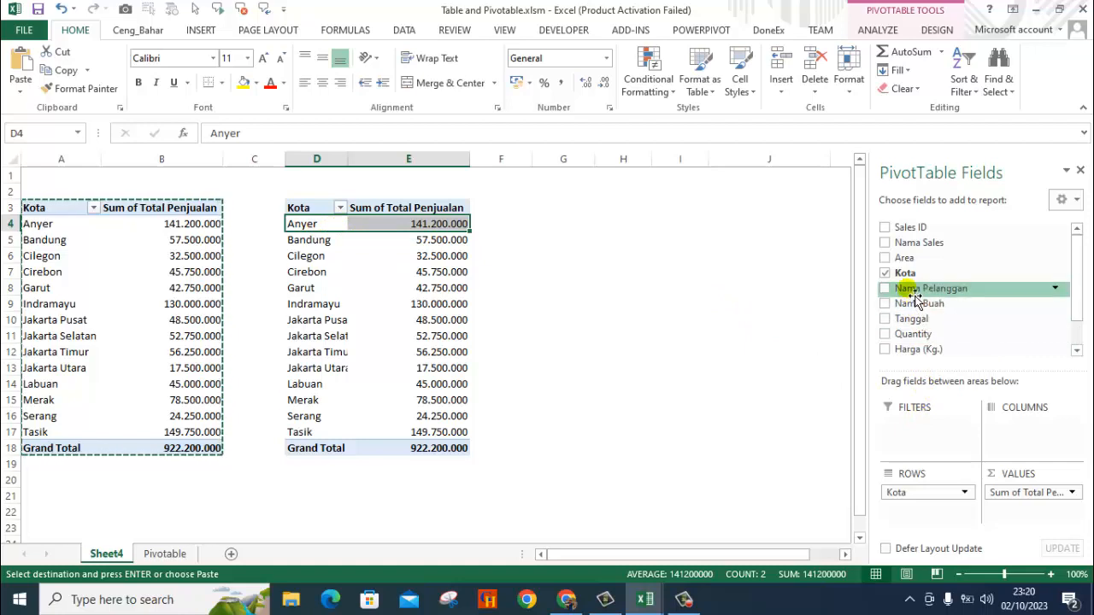
left_click(912, 496)
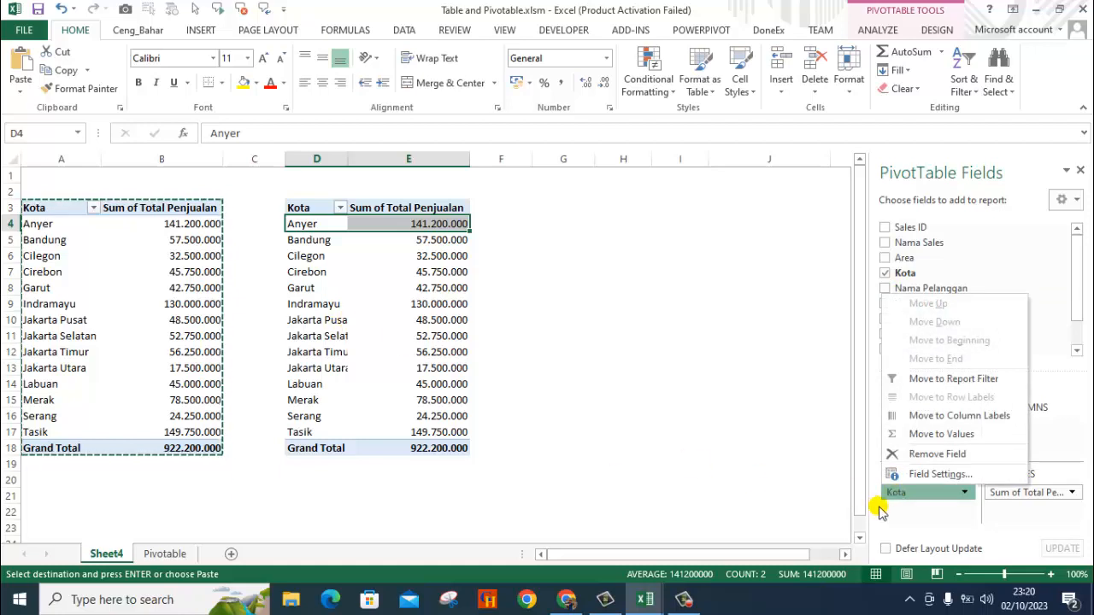
left_click_drag(911, 505, 754, 460)
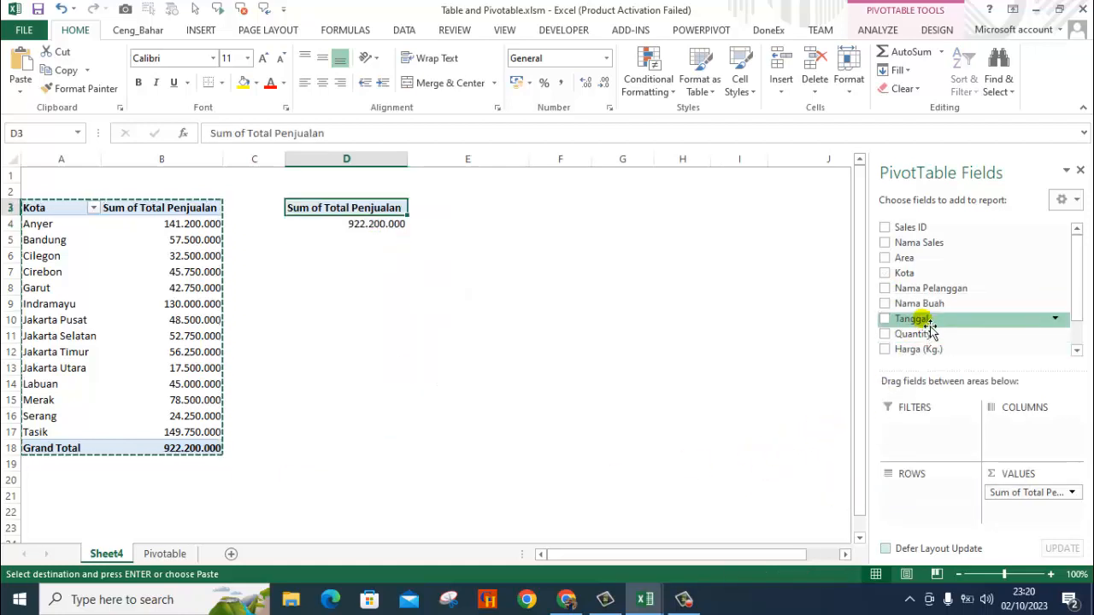
left_click_drag(926, 297, 935, 495)
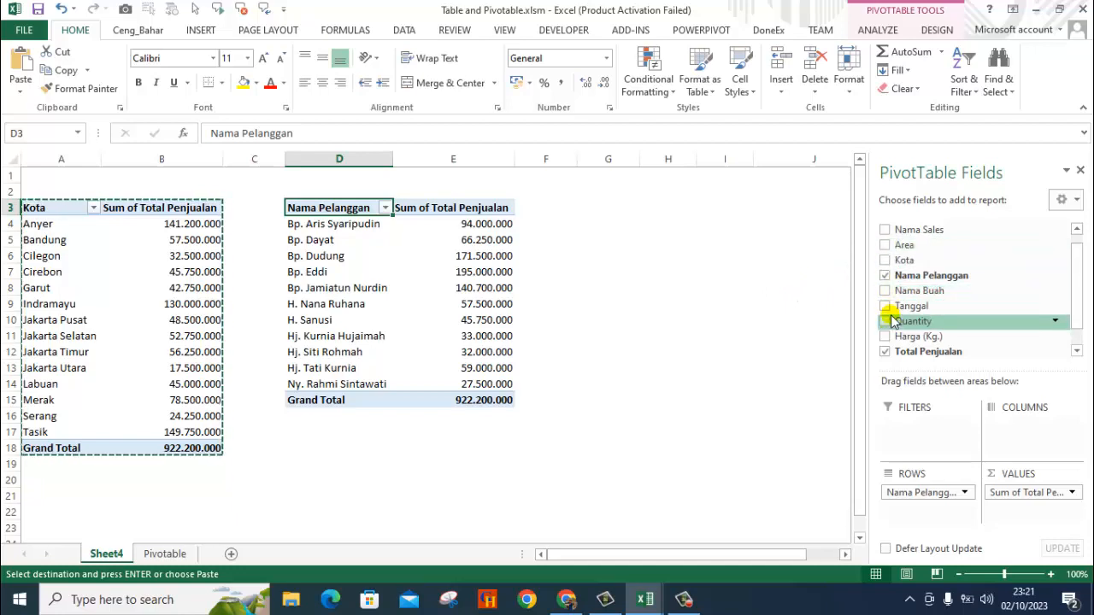
scroll(1006, 313, "down", 1)
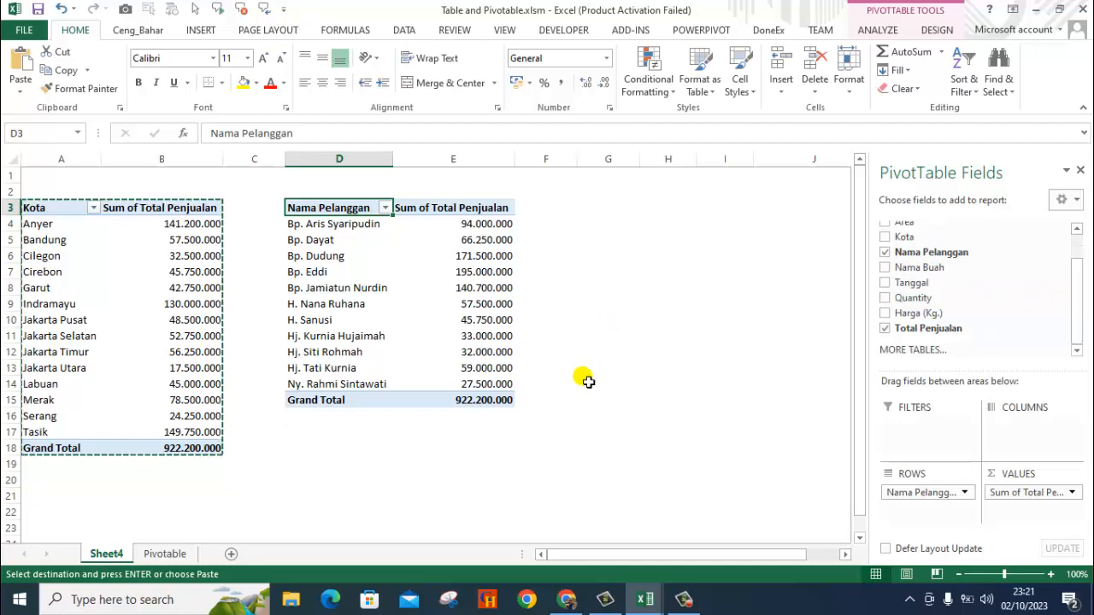
left_click(432, 463)
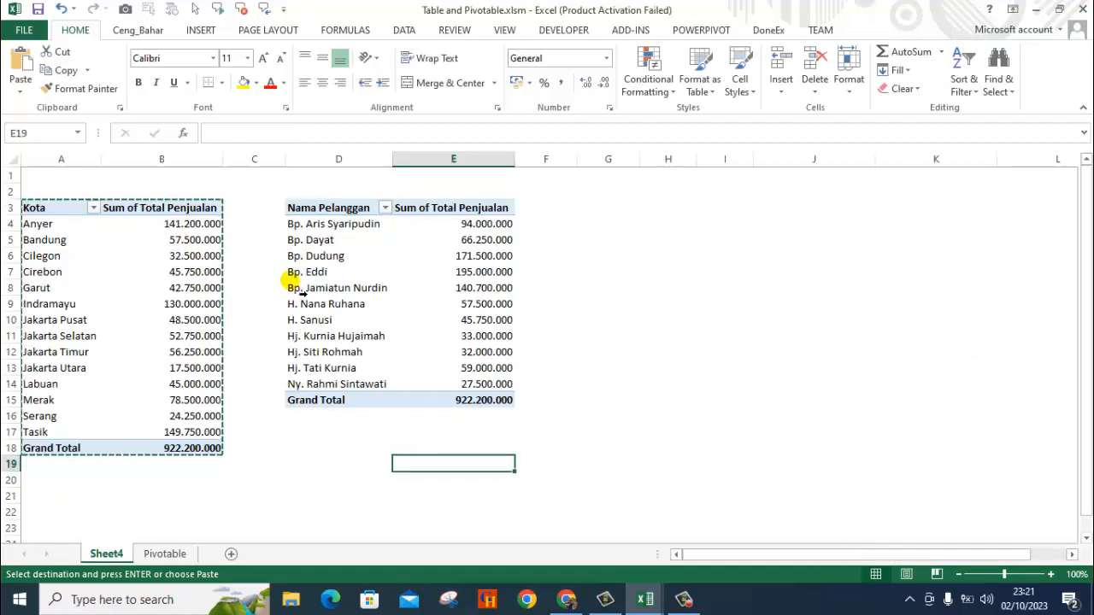
key("Escape")
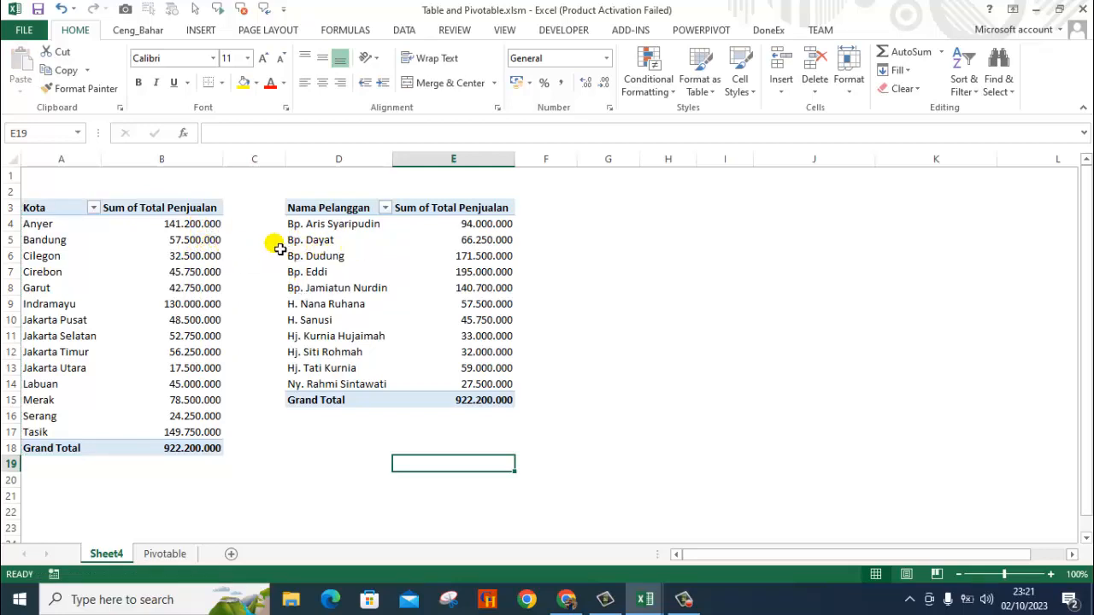
left_click(573, 243)
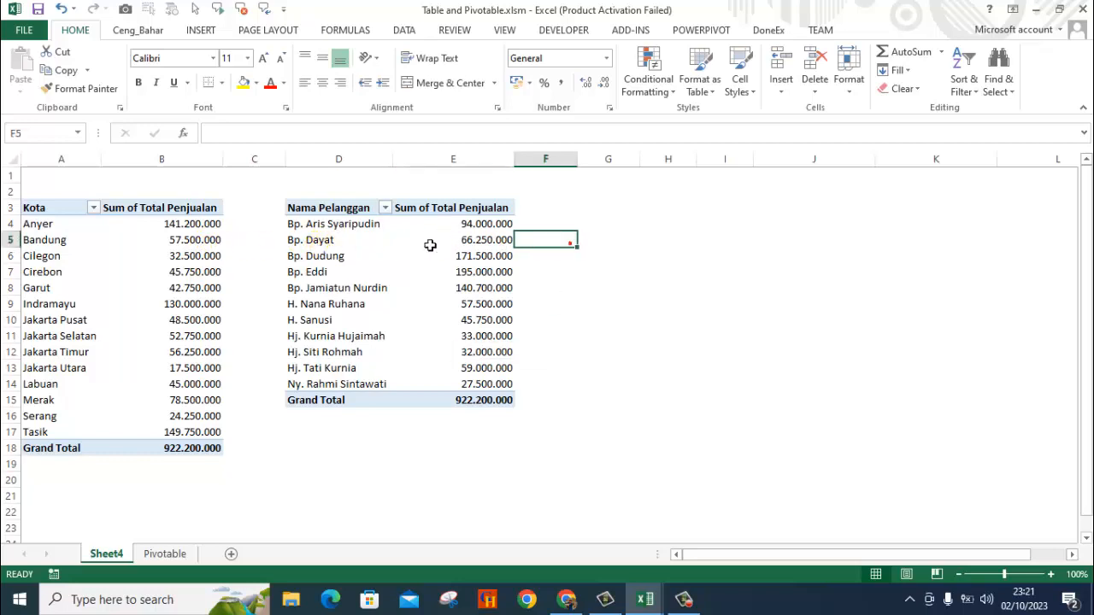
left_click(333, 226)
left_click(51, 226)
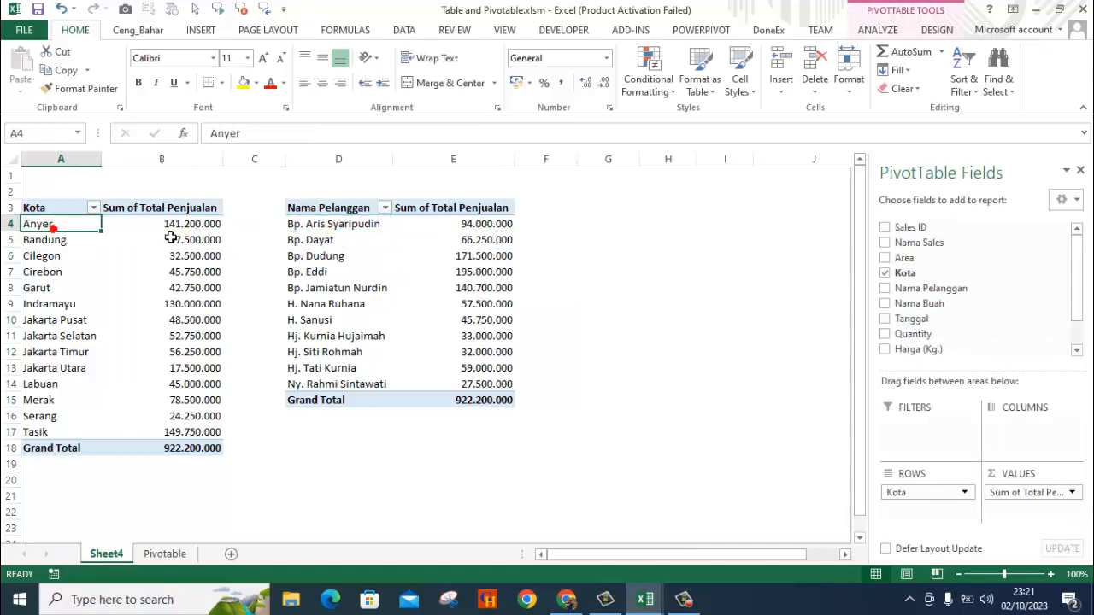
left_click(320, 226)
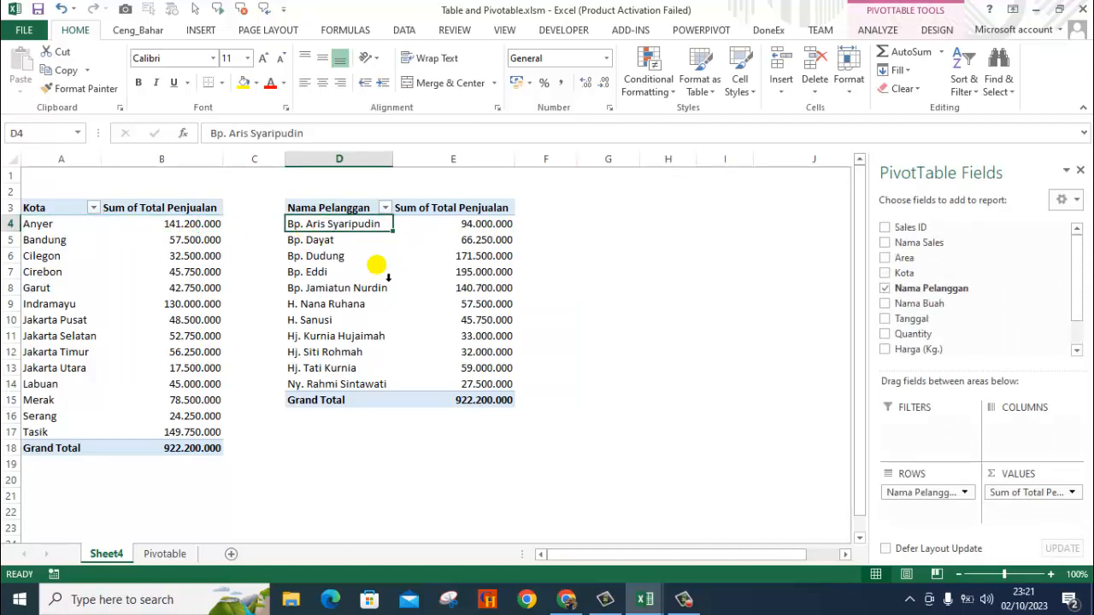
left_click(606, 274)
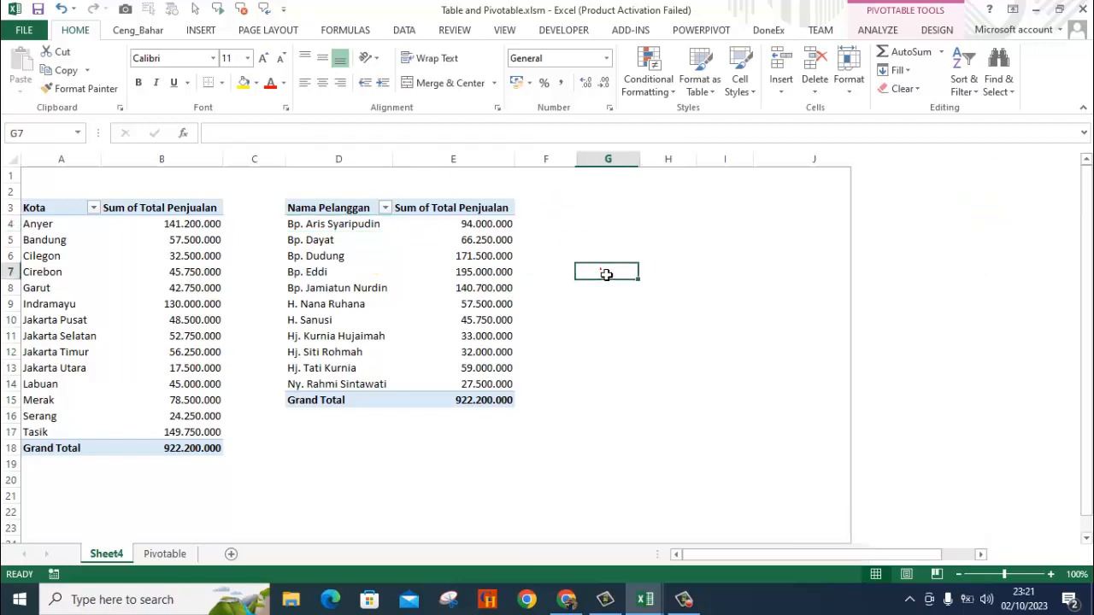
Step: Insert a slicer for the Nama Sales field on the Nama Pelanggan pivot table
left_click(367, 228)
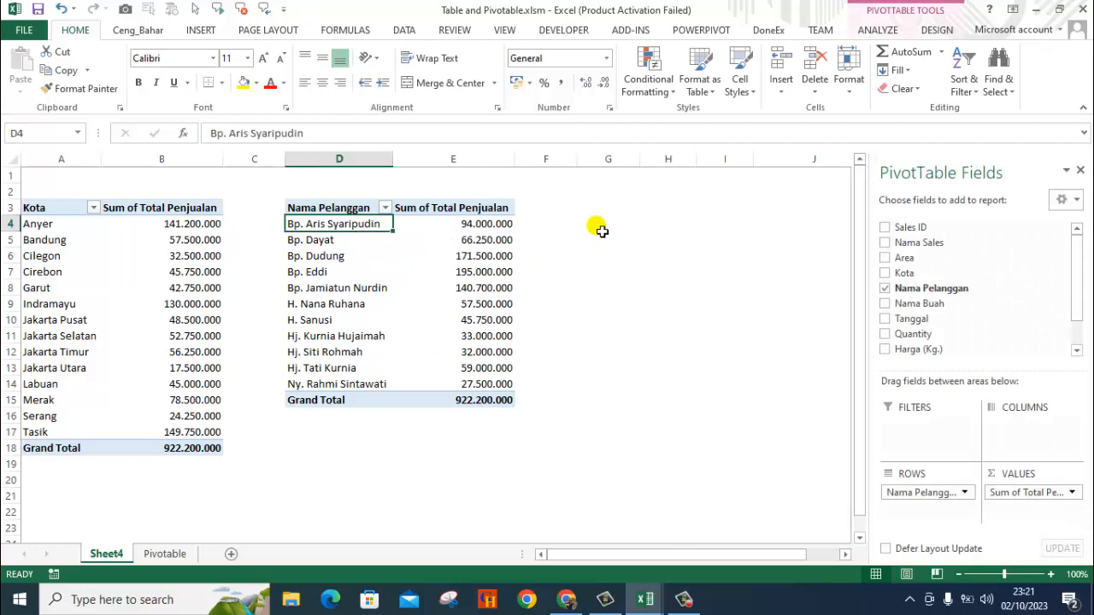
left_click(932, 31)
left_click(893, 31)
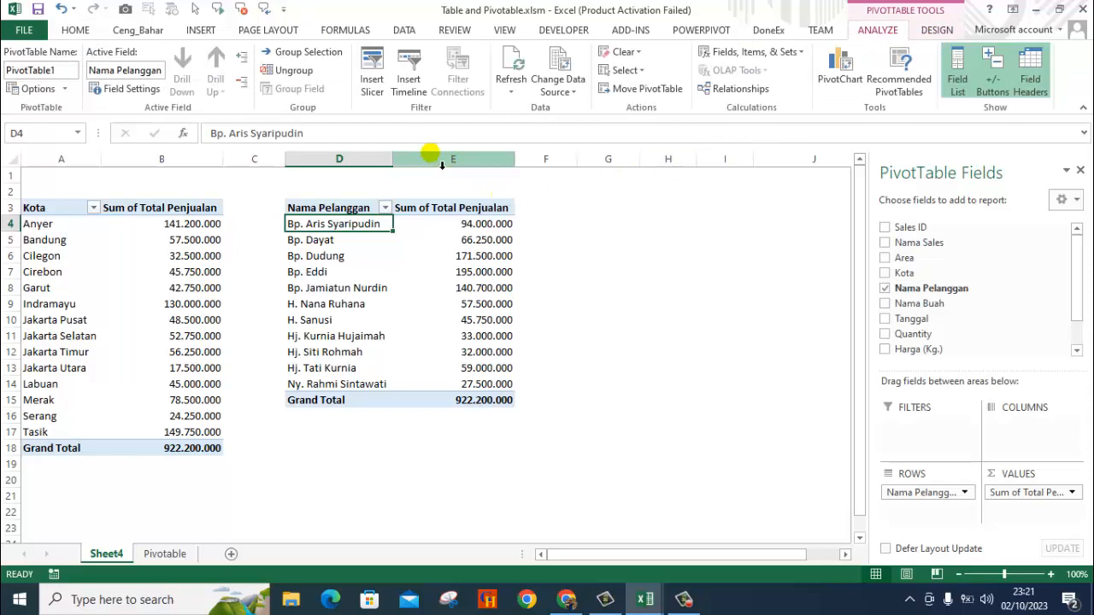
left_click(374, 86)
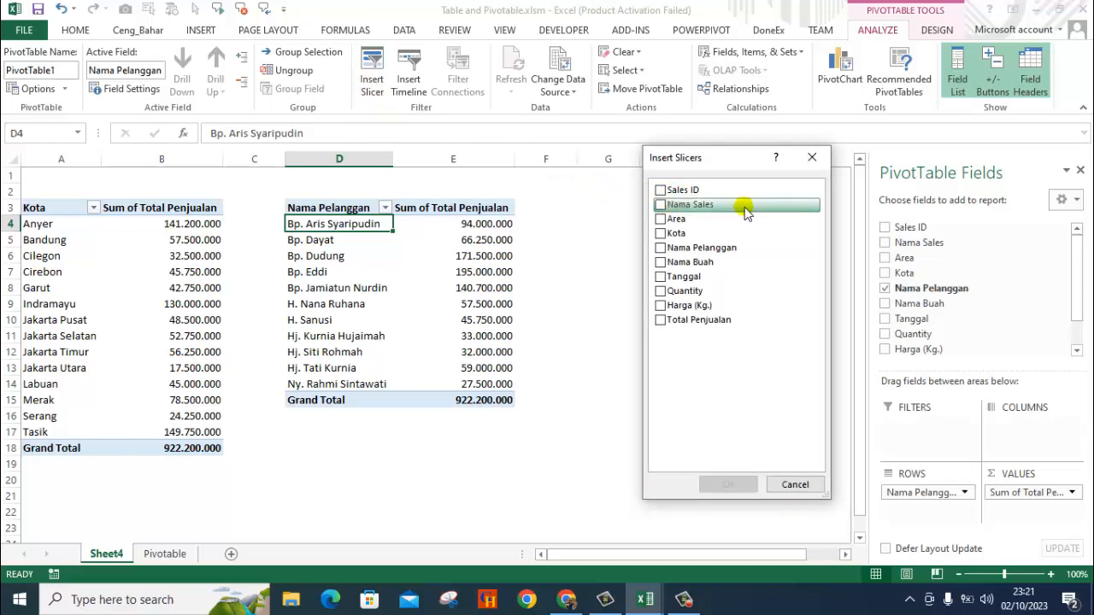
left_click(664, 207)
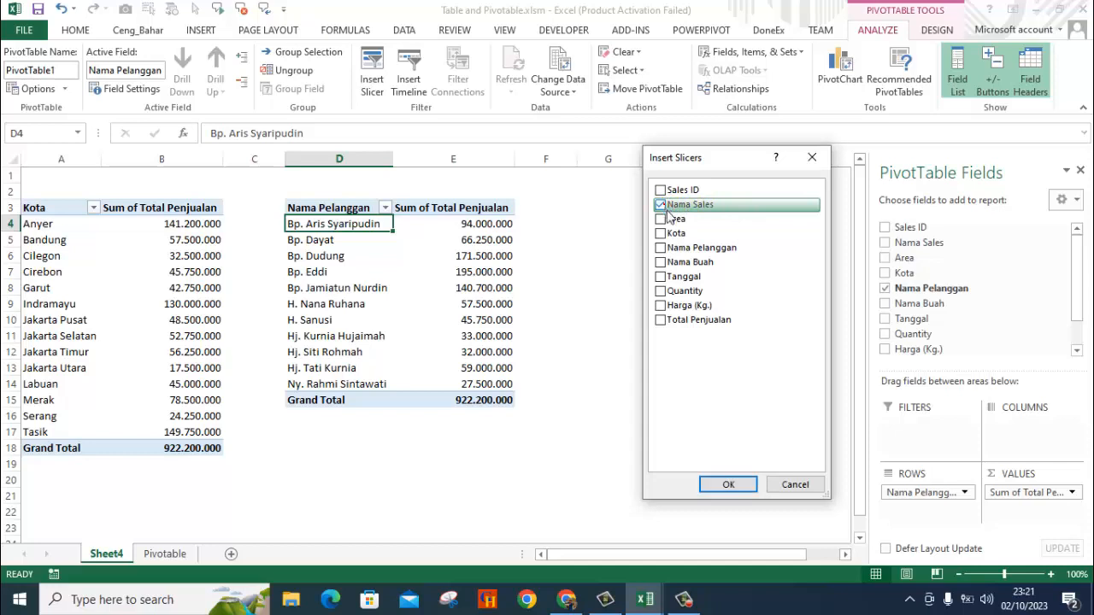
left_click(729, 486)
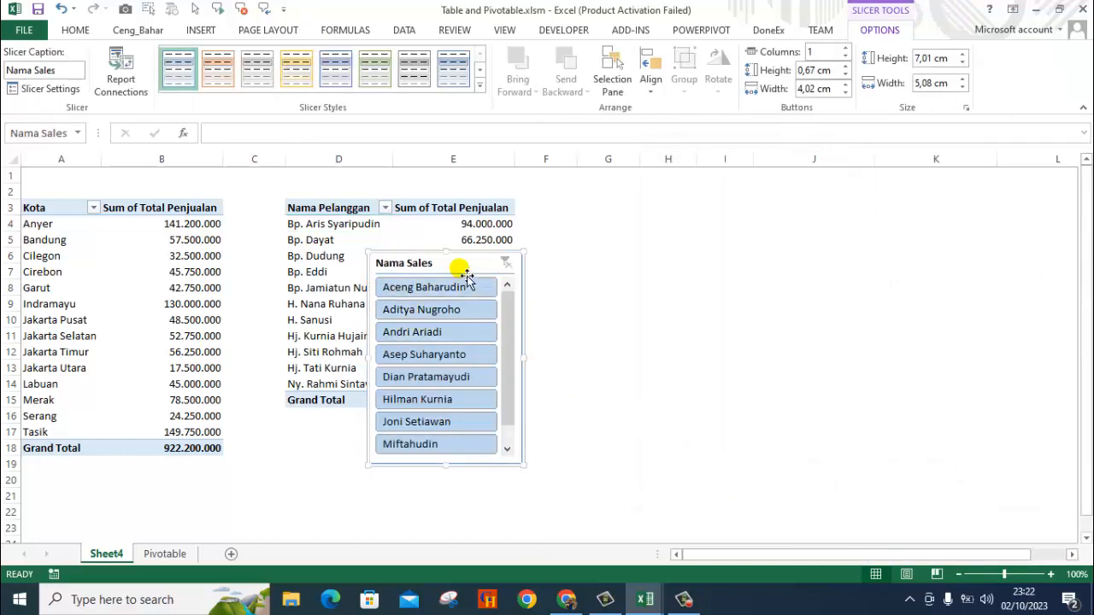
Step: Move the Nama Sales slicer beside the Nama Pelanggan pivot table and resize it to about 8.47 cm high and 5.24 cm wide
left_click_drag(467, 278, 664, 237)
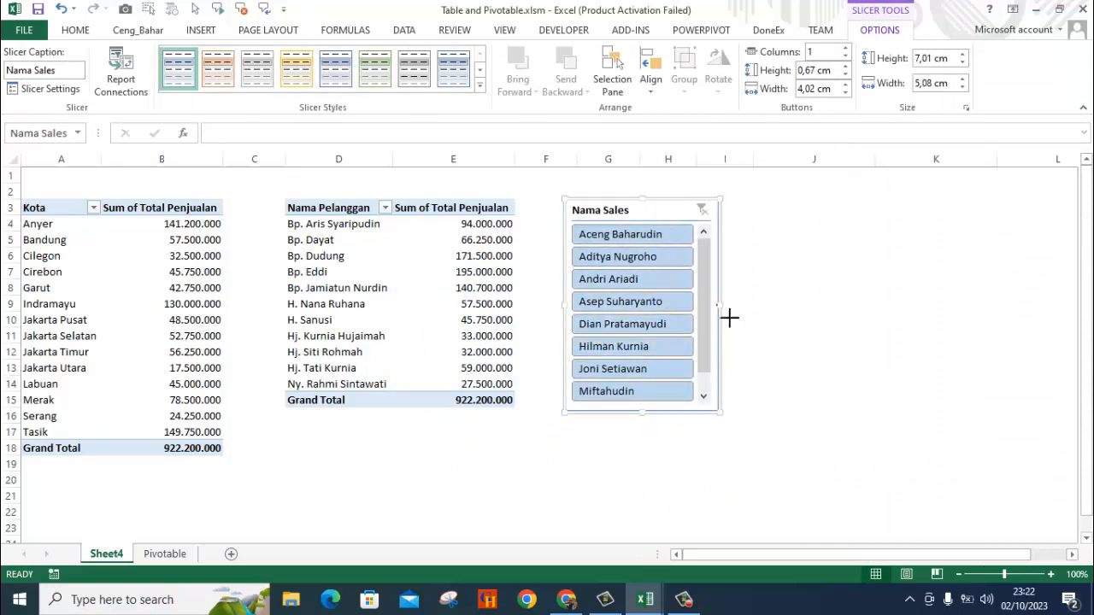
left_click_drag(719, 306, 793, 317)
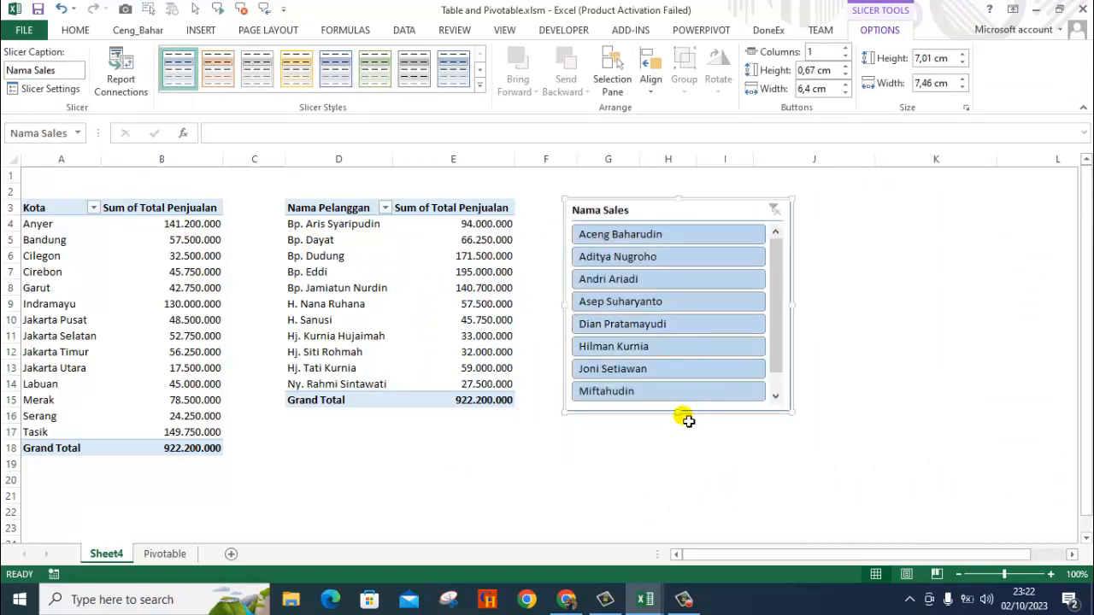
left_click_drag(679, 417, 684, 461)
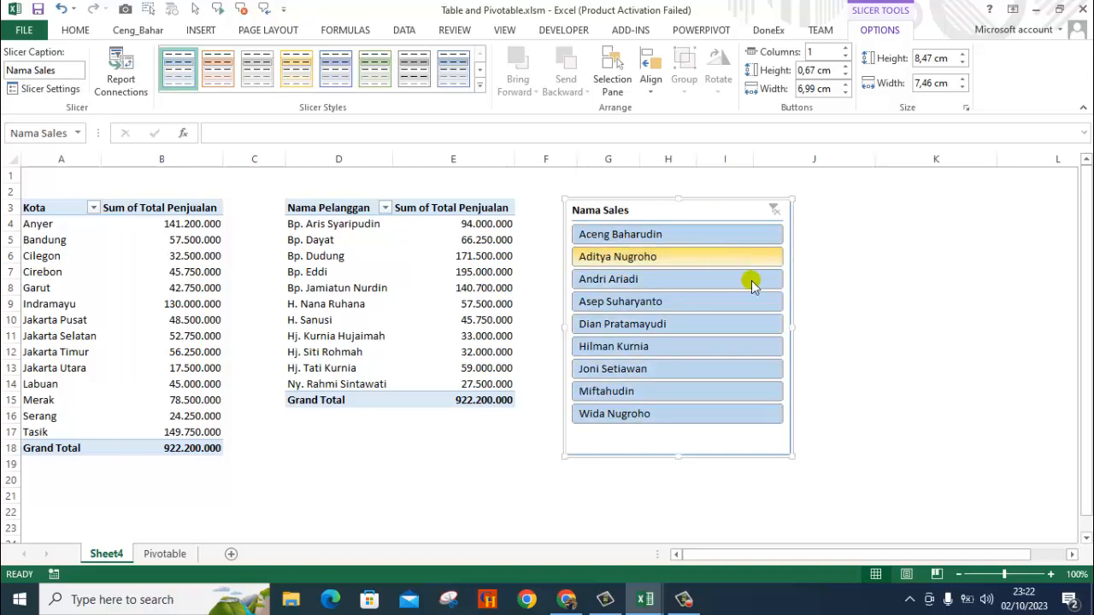
left_click_drag(801, 340, 731, 340)
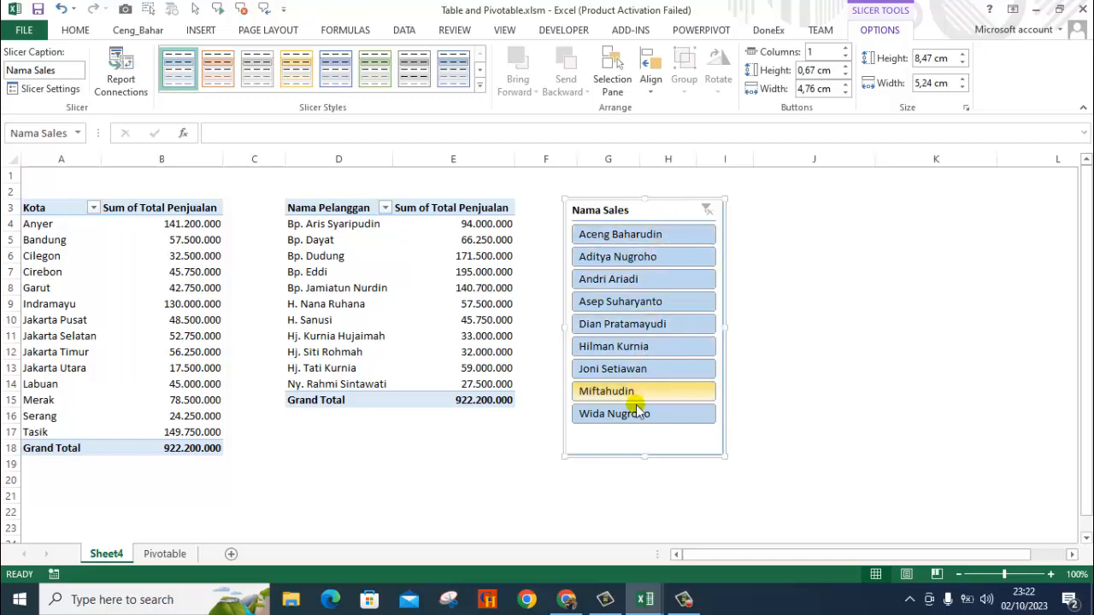
Step: Arrange the Nama Sales slicer's buttons in 2 columns and resize the slicer to about 5 cm high and 7.7 cm wide
left_click(819, 253)
left_click(670, 222)
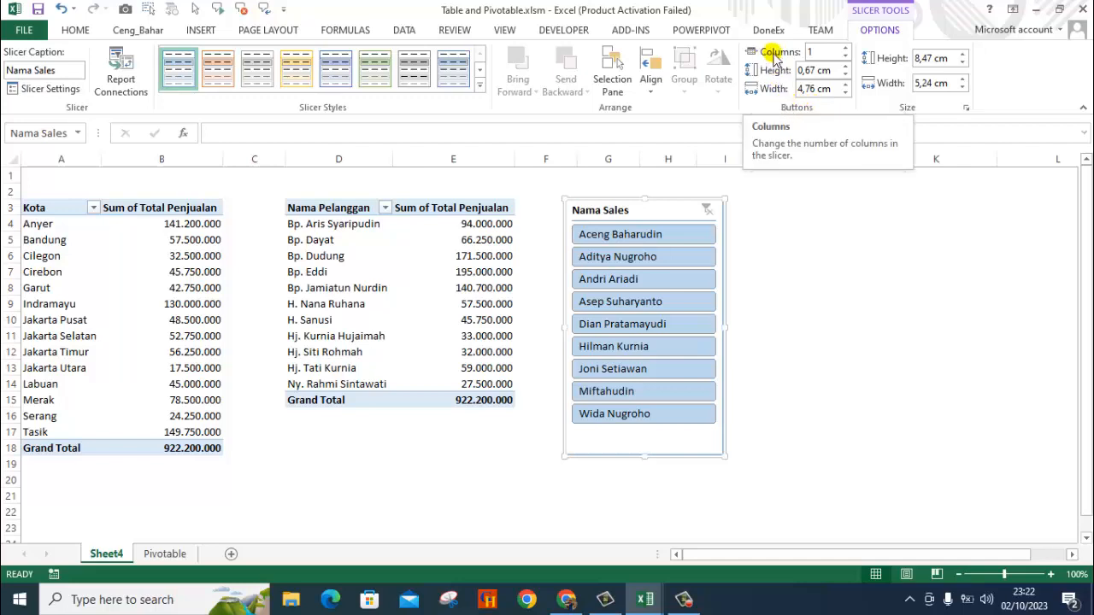
left_click(843, 50)
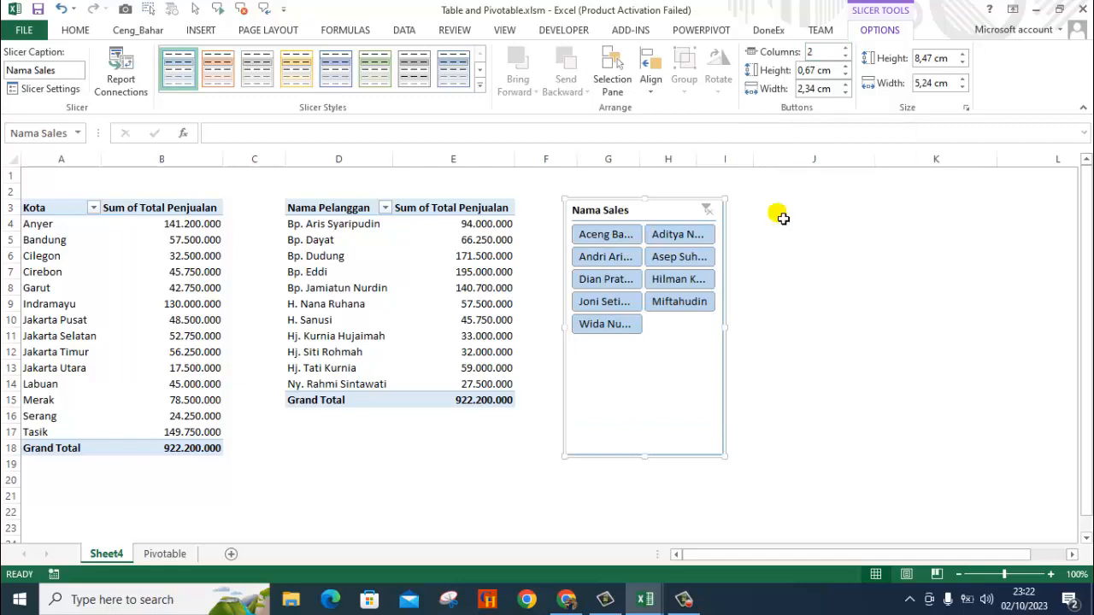
left_click_drag(725, 328, 800, 330)
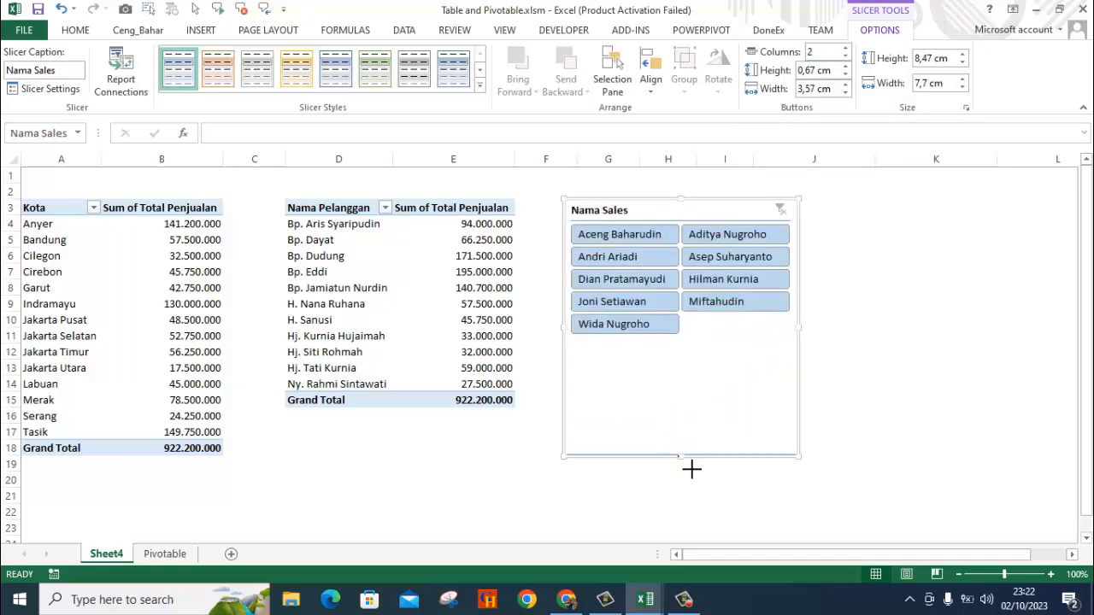
left_click_drag(692, 469, 701, 370)
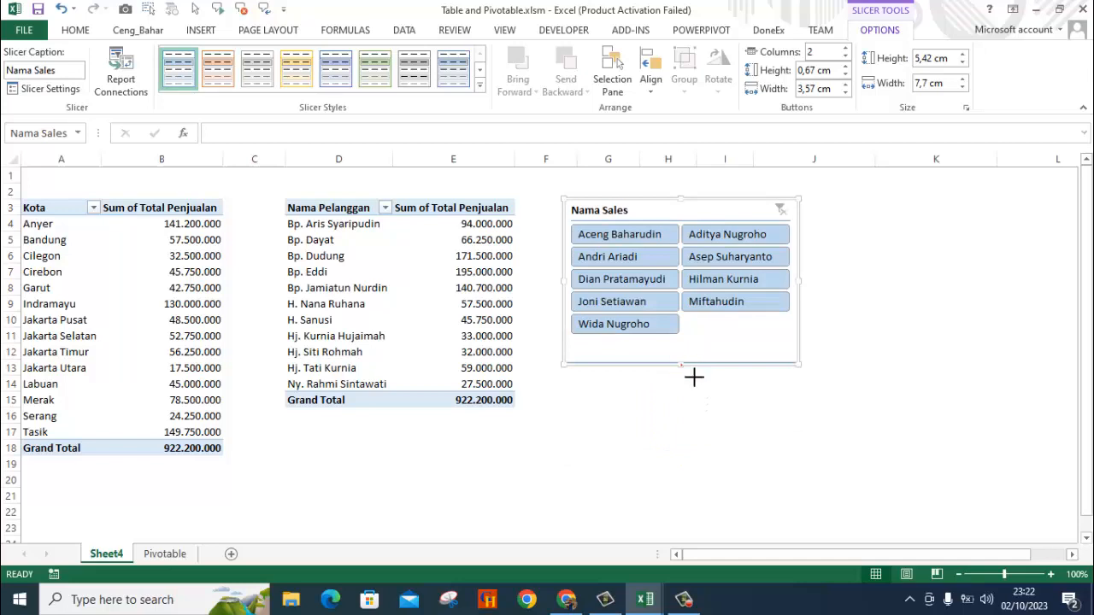
left_click(685, 417)
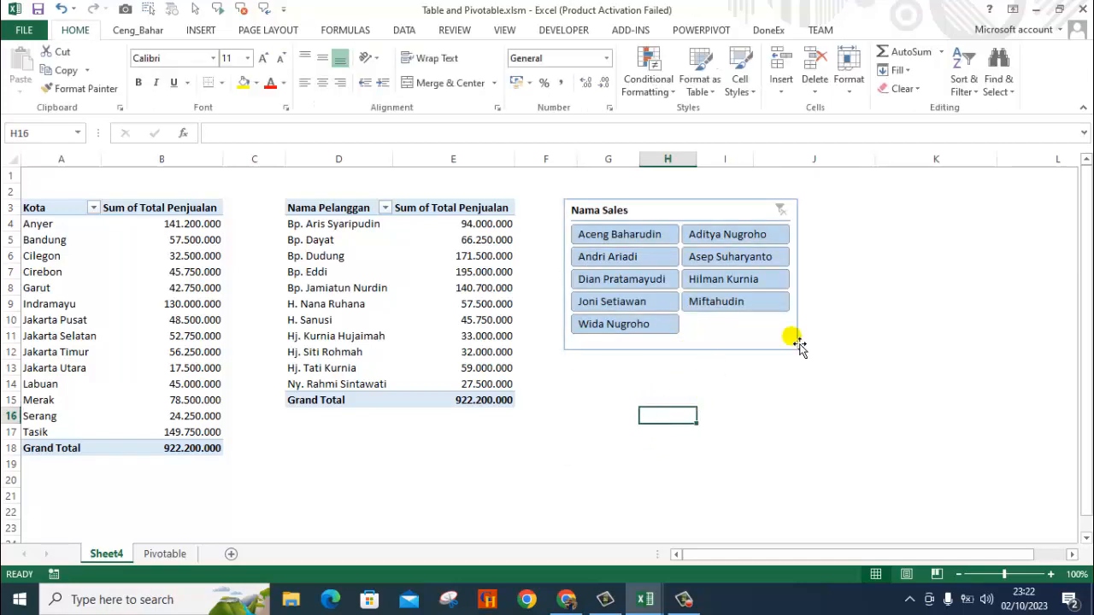
left_click(706, 221)
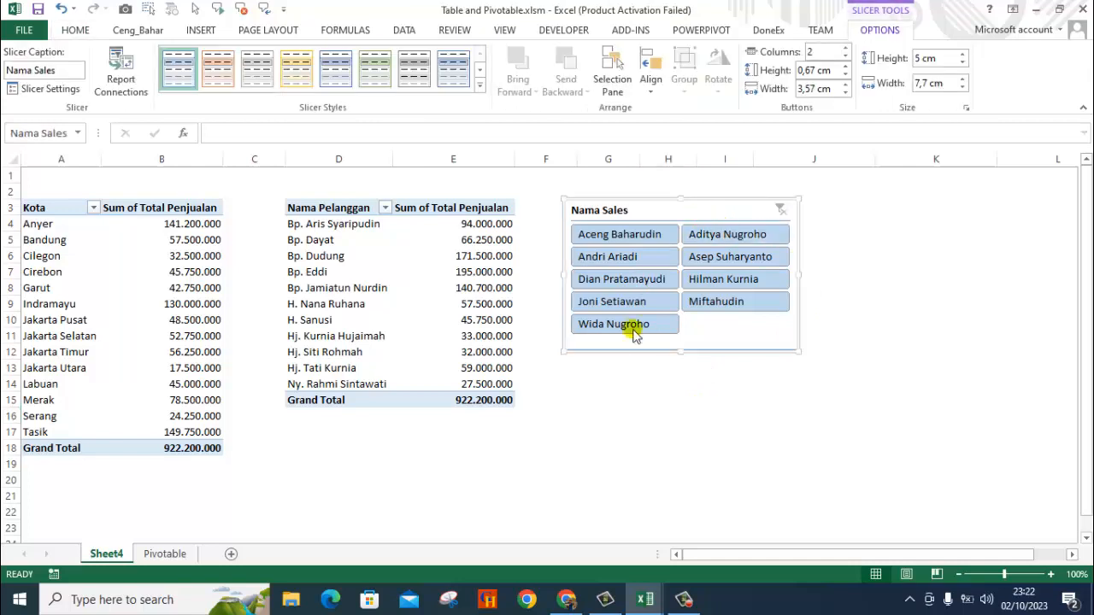
Step: Test the slicer by filtering on the first-listed salesperson, and clear the filter
left_click(639, 387)
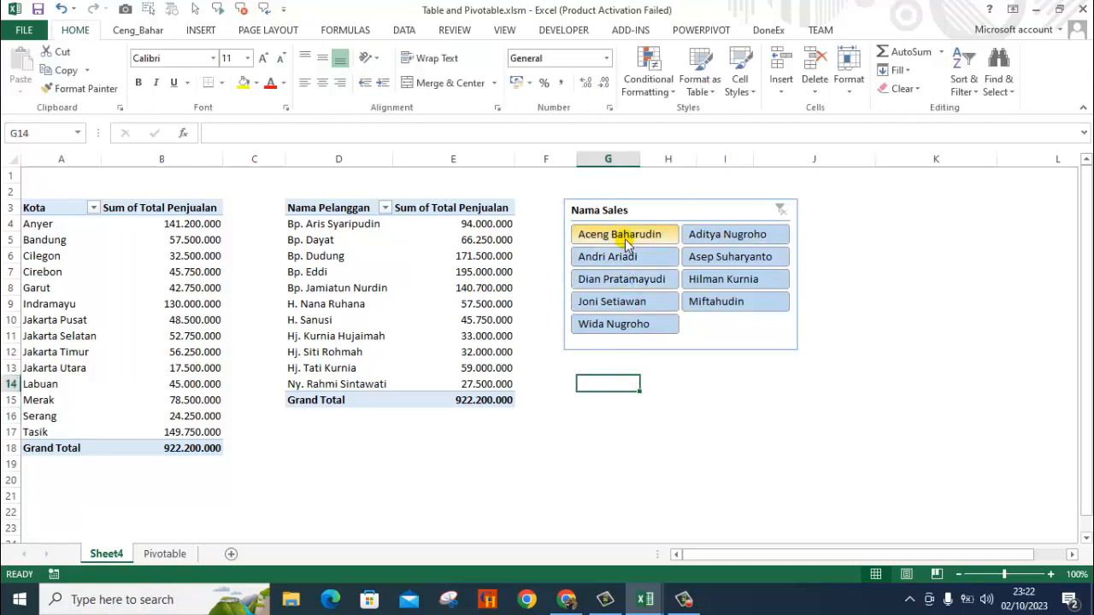
left_click(625, 236)
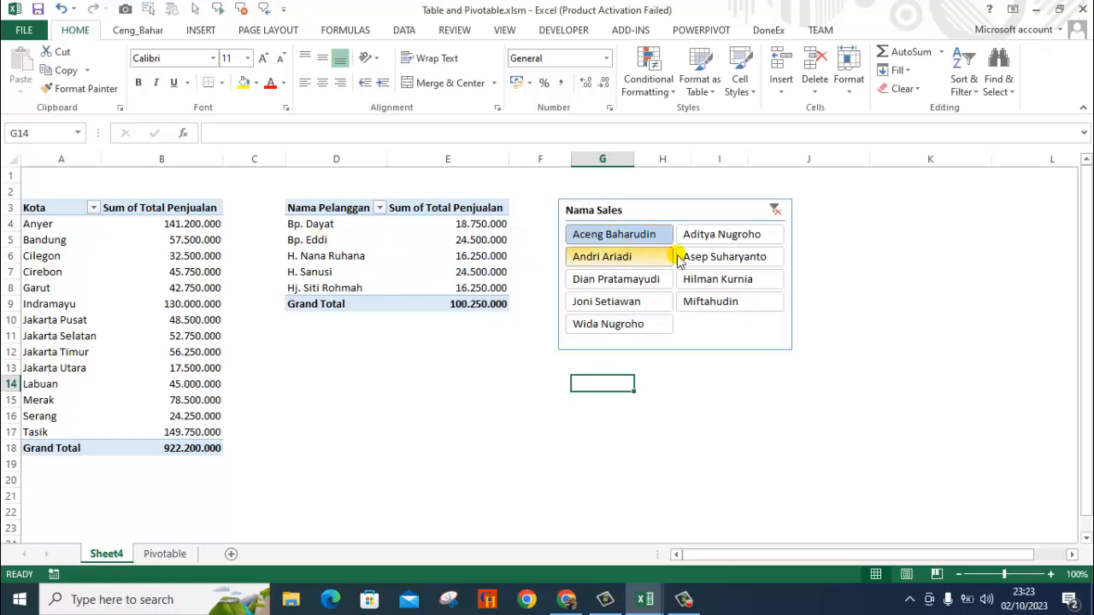
left_click(774, 211)
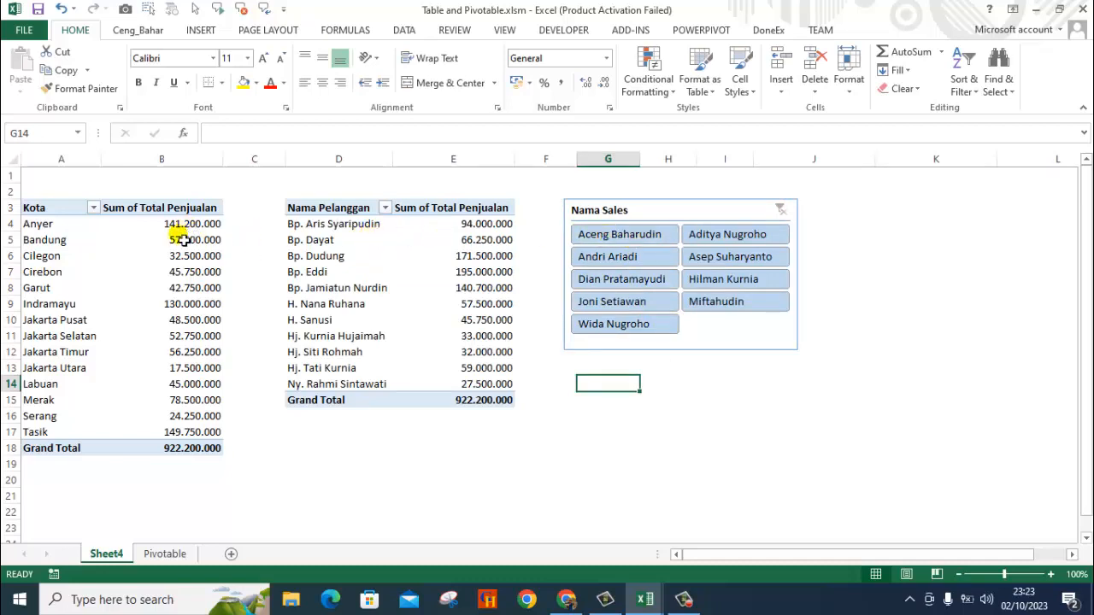
Step: Connect the Nama Sales slicer to the PVTPenjualan pivot table in addition to PivotTable1 through Report Connections
left_click(659, 221)
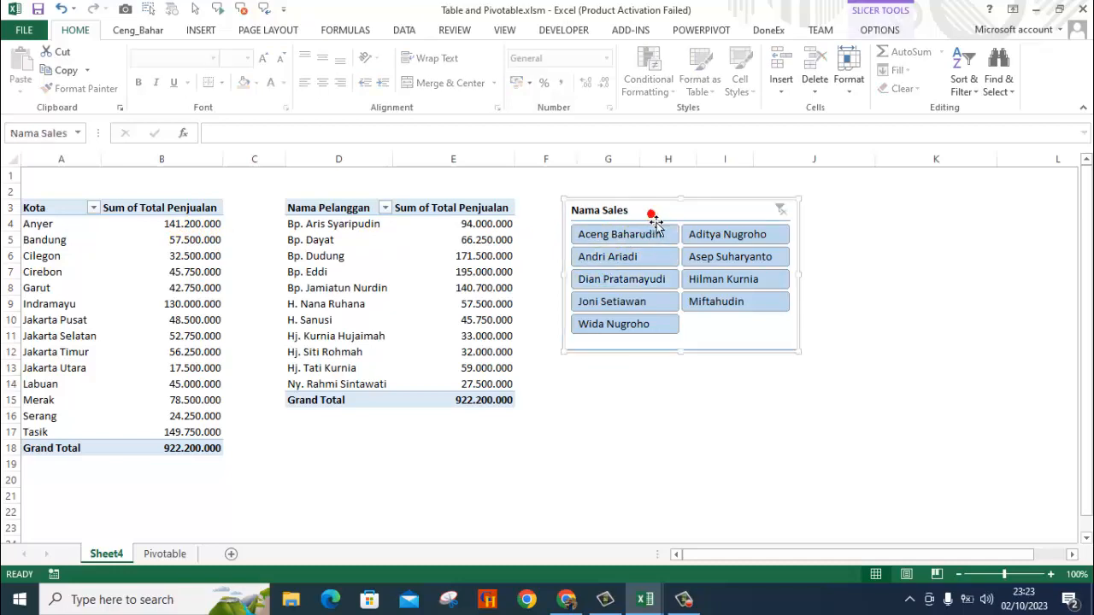
left_click(880, 31)
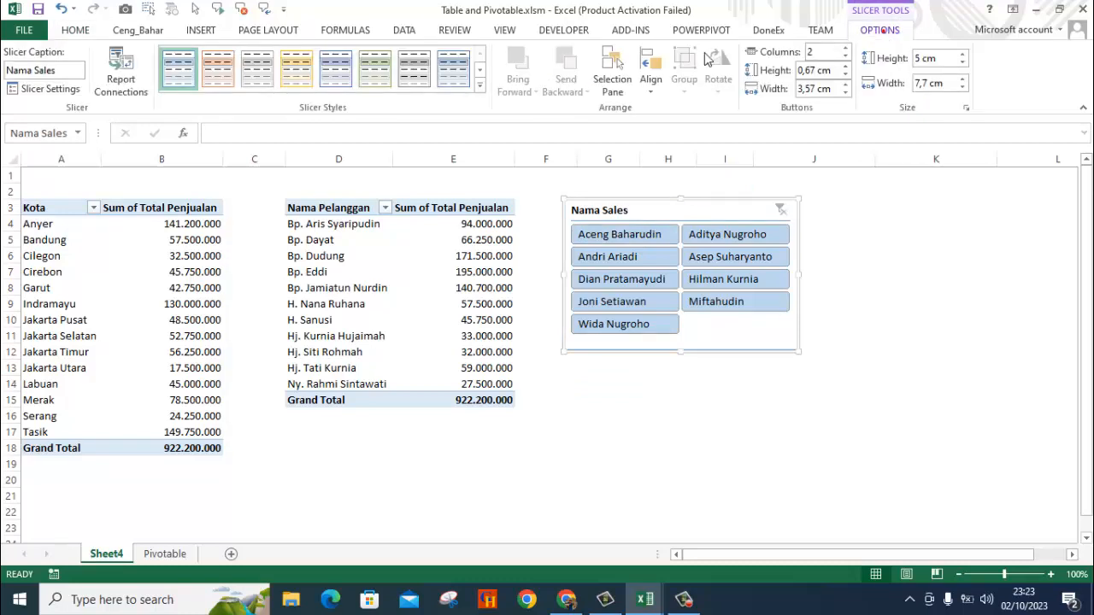
left_click(121, 81)
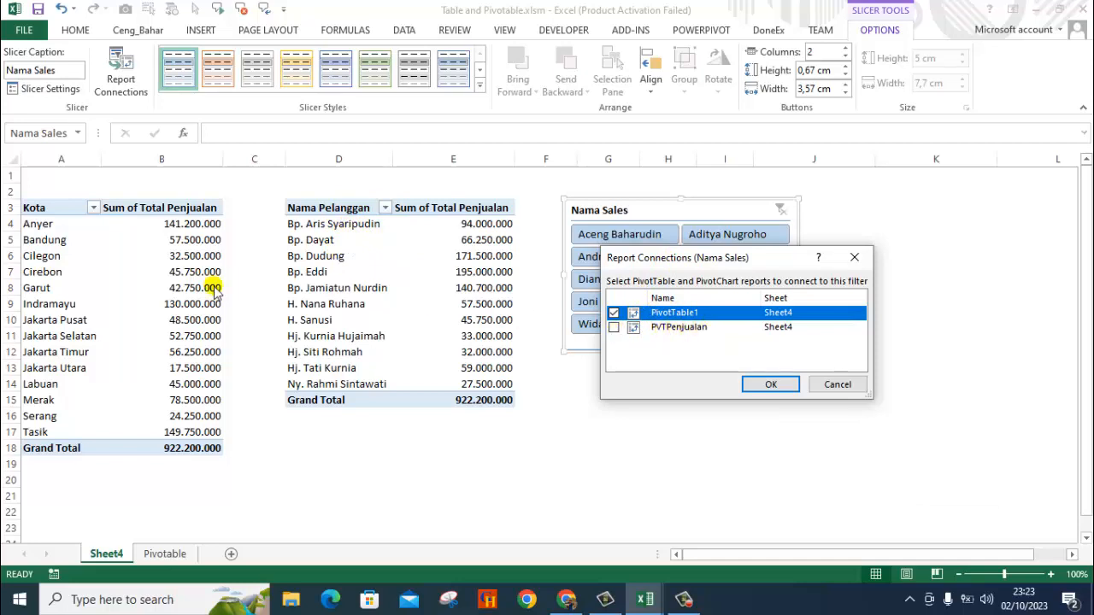
left_click(613, 329)
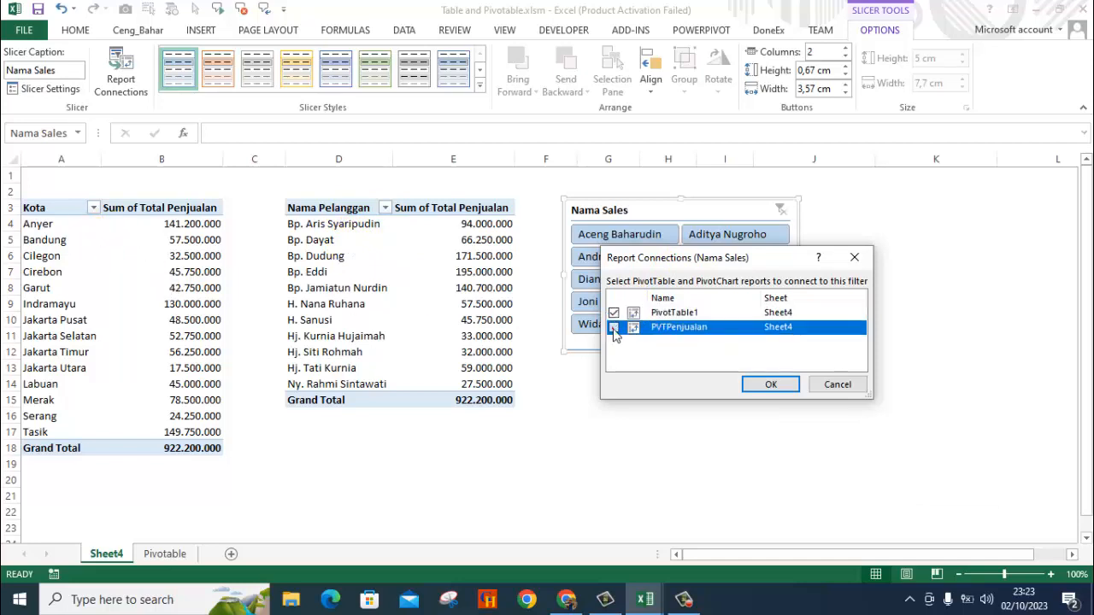
left_click(774, 387)
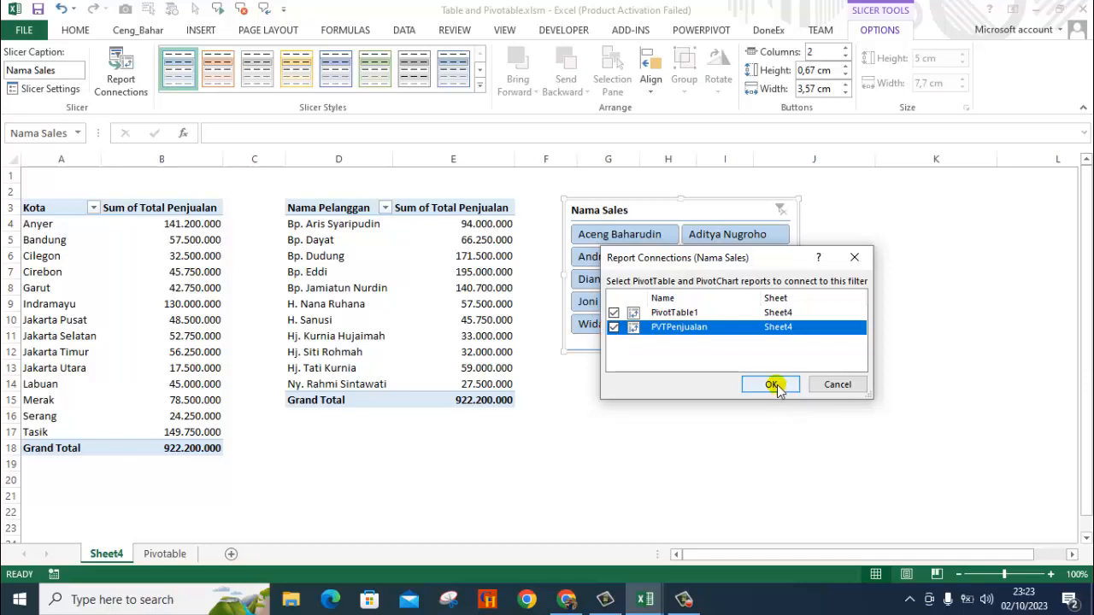
left_click(704, 432)
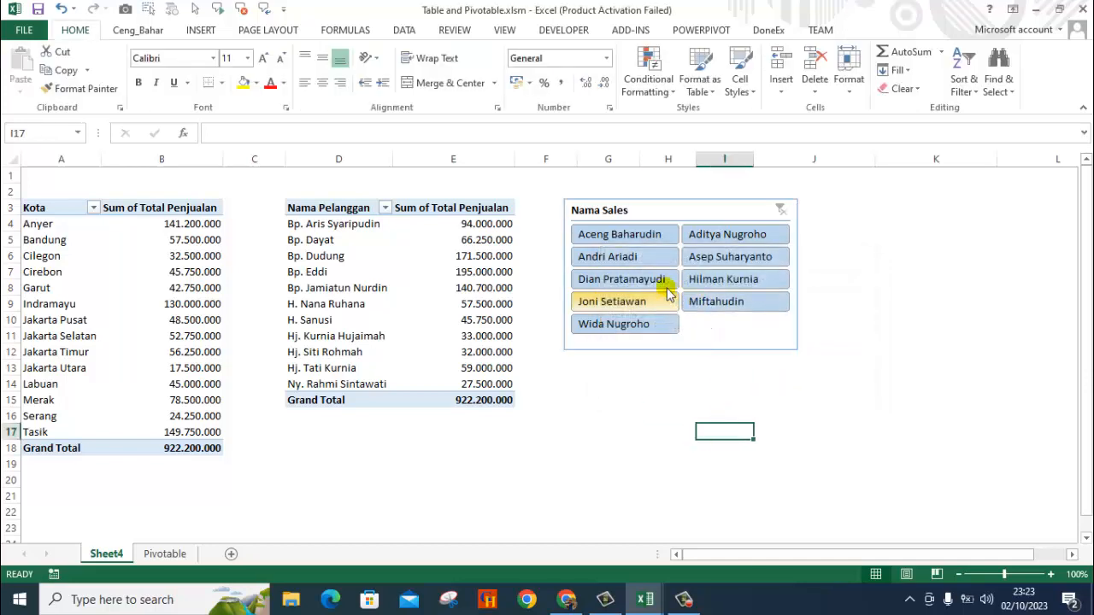
Step: Filter both pivot tables with the slicer by three individual salespeople in turn, ending with the first-listed one
left_click(622, 263)
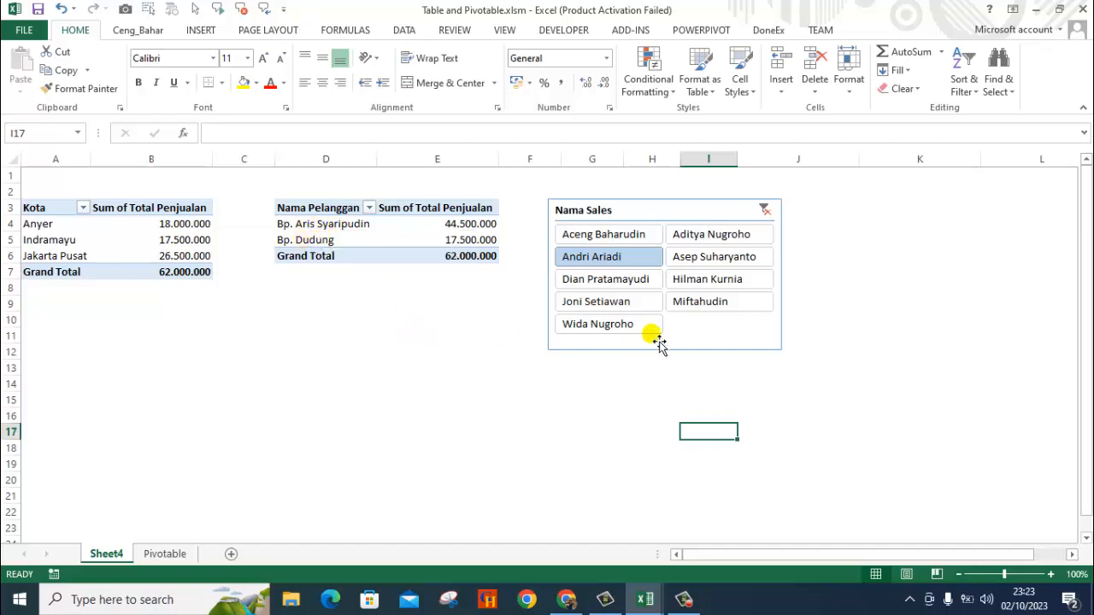
left_click(719, 235)
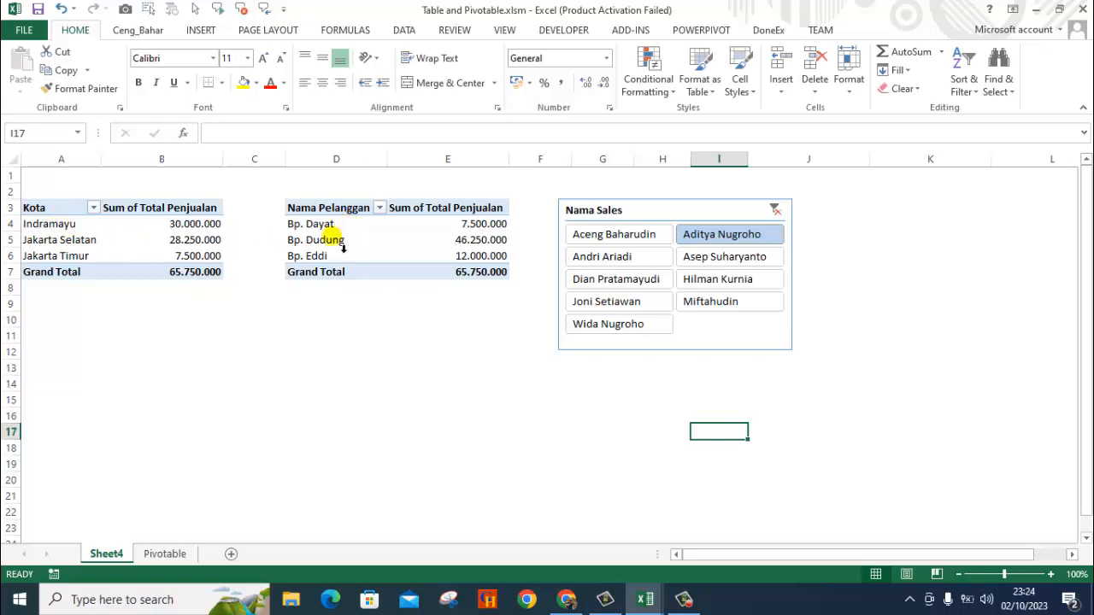
left_click(616, 235)
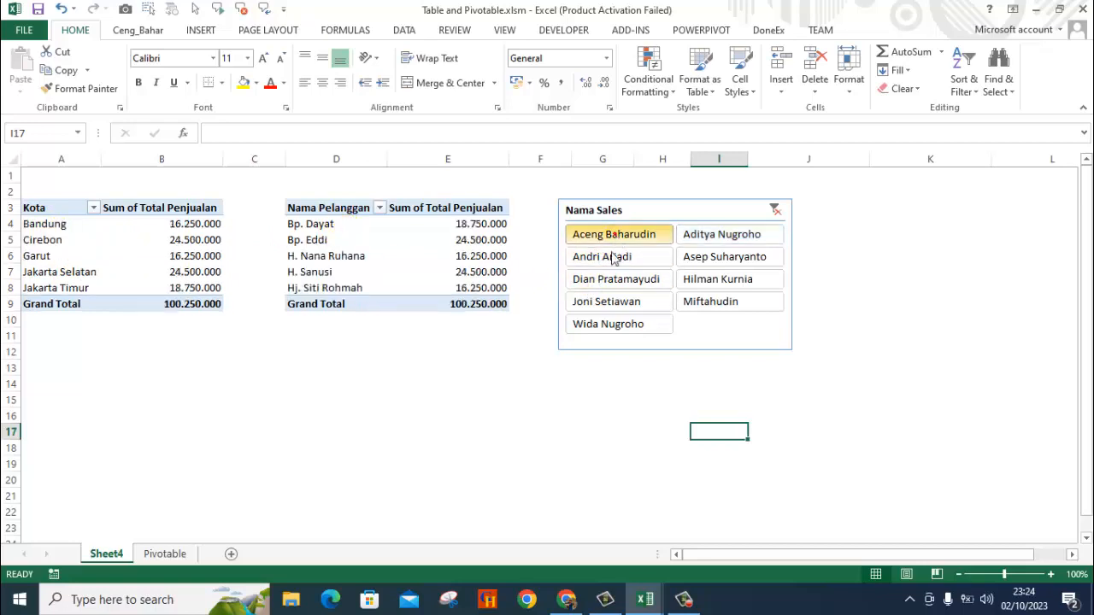
left_click(593, 384)
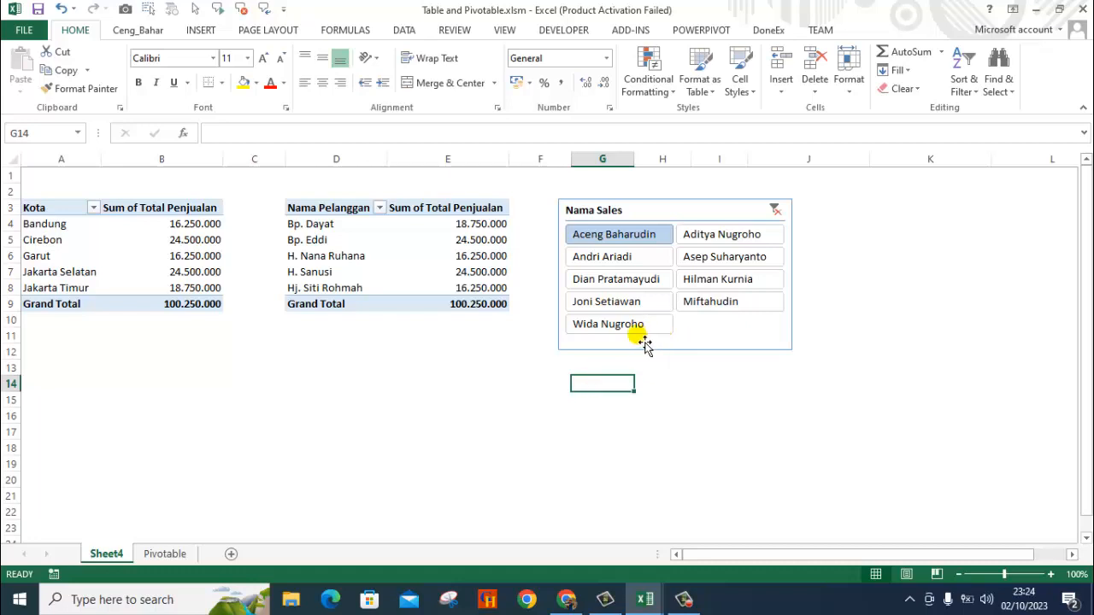
Step: Add the Area field as a report filter to the Kota pivot table
left_click(323, 258)
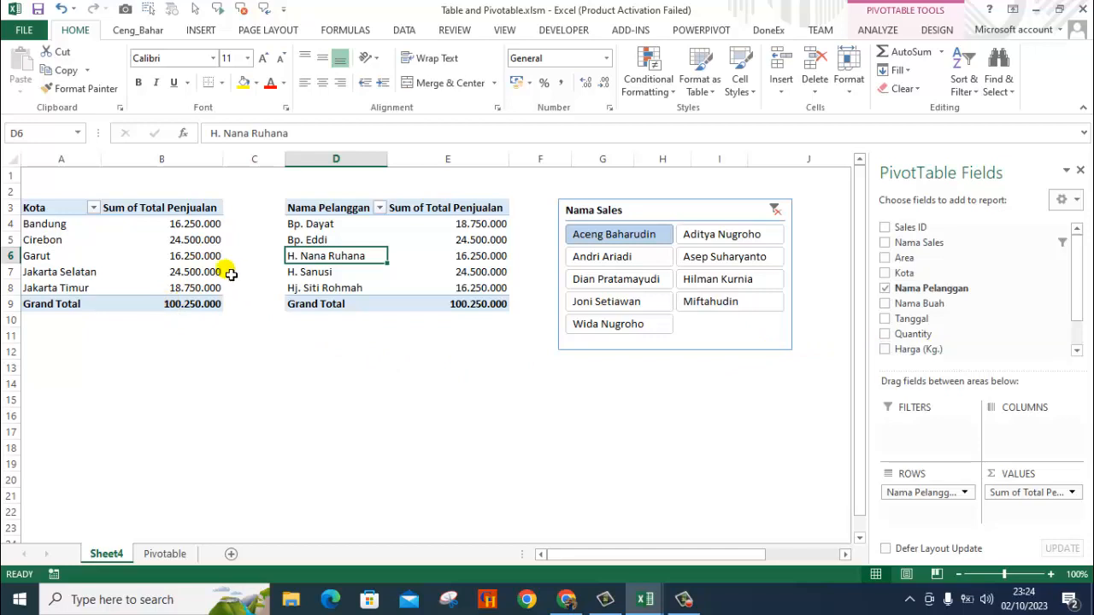
left_click(60, 226)
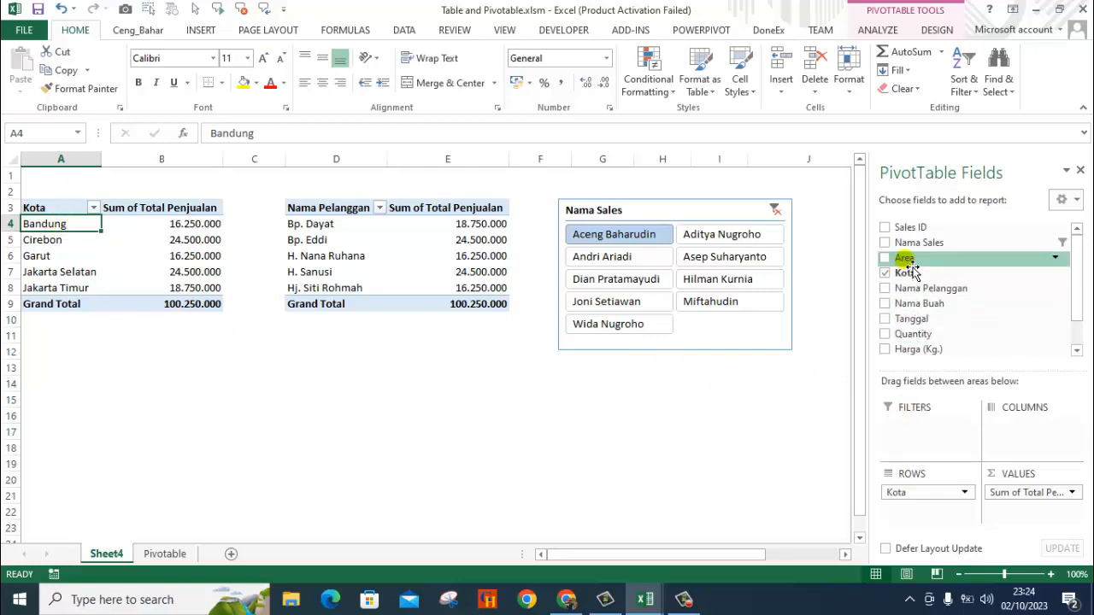
left_click_drag(915, 268, 956, 436)
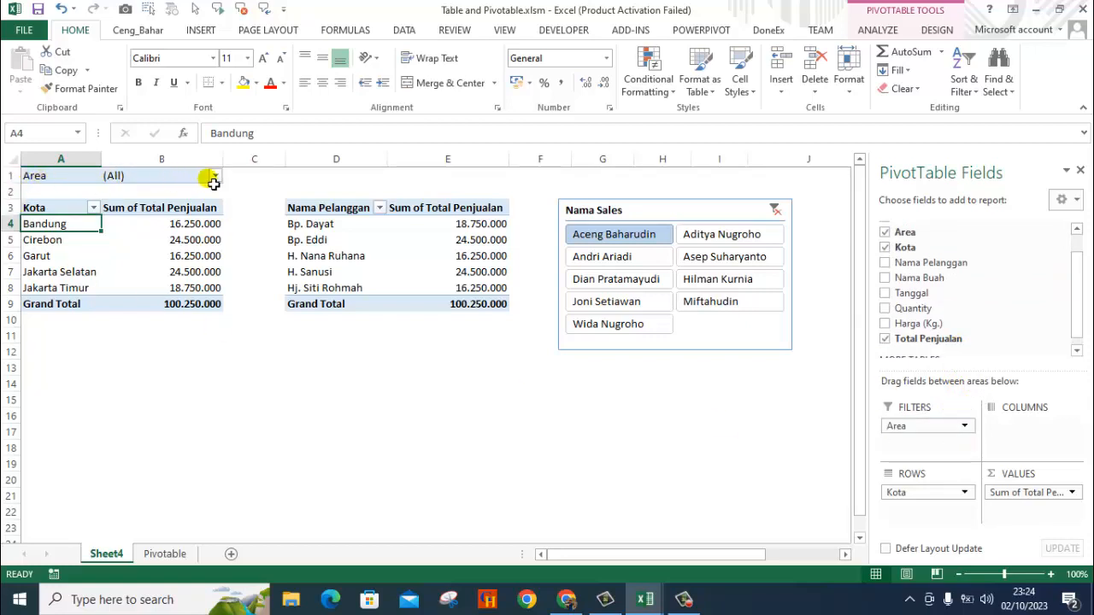
Step: Filter the Kota pivot table to the single area Jawa Barat, with multiple item selection turned off
left_click(215, 176)
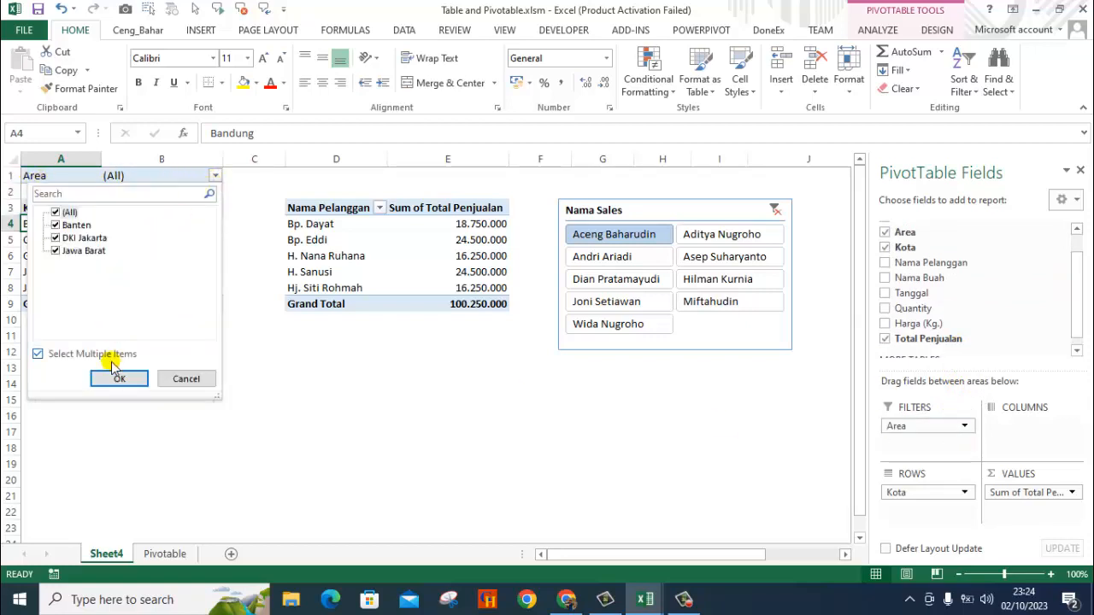
left_click(38, 354)
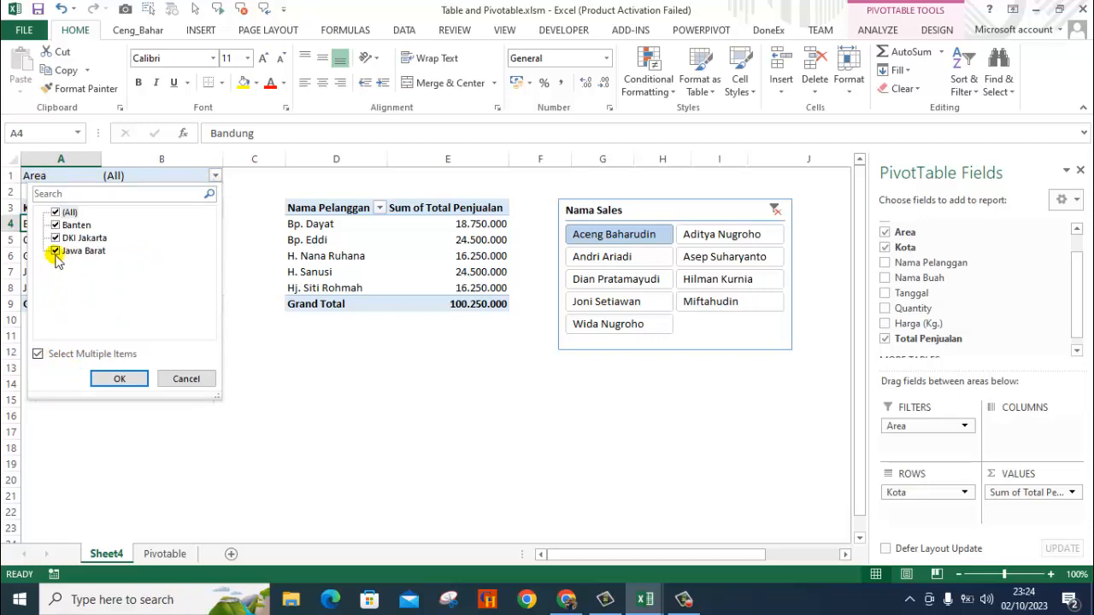
left_click(57, 212)
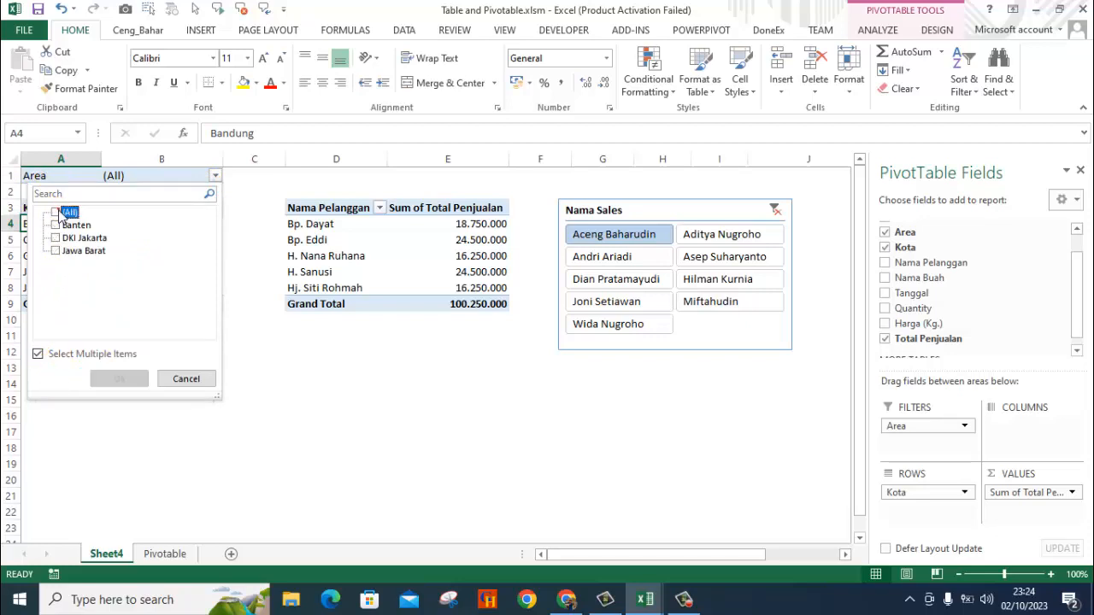
left_click(39, 354)
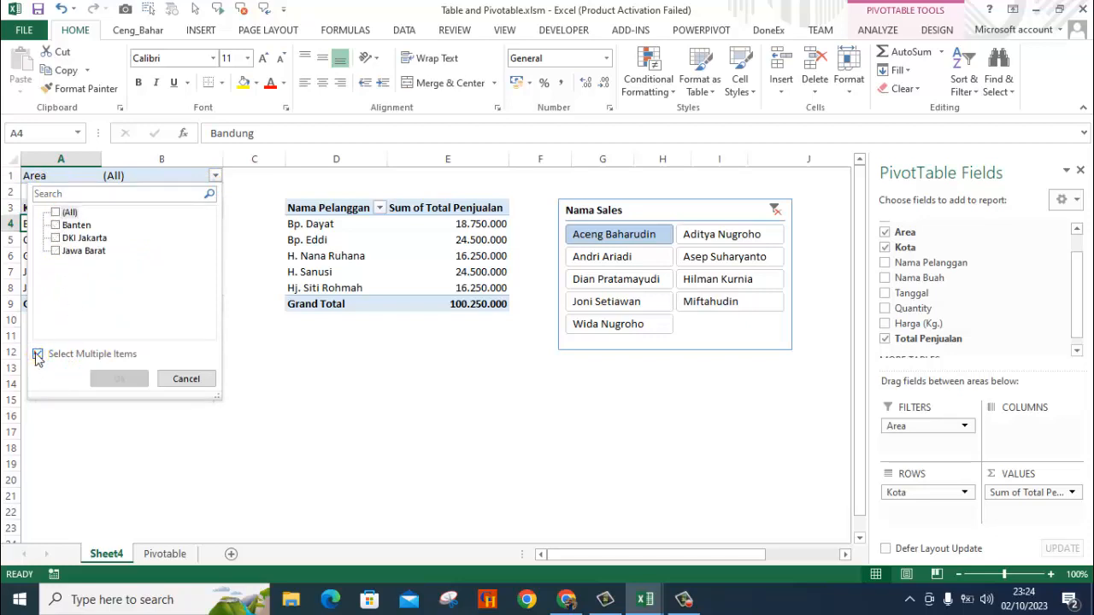
left_click(67, 224)
left_click(70, 239)
left_click(72, 250)
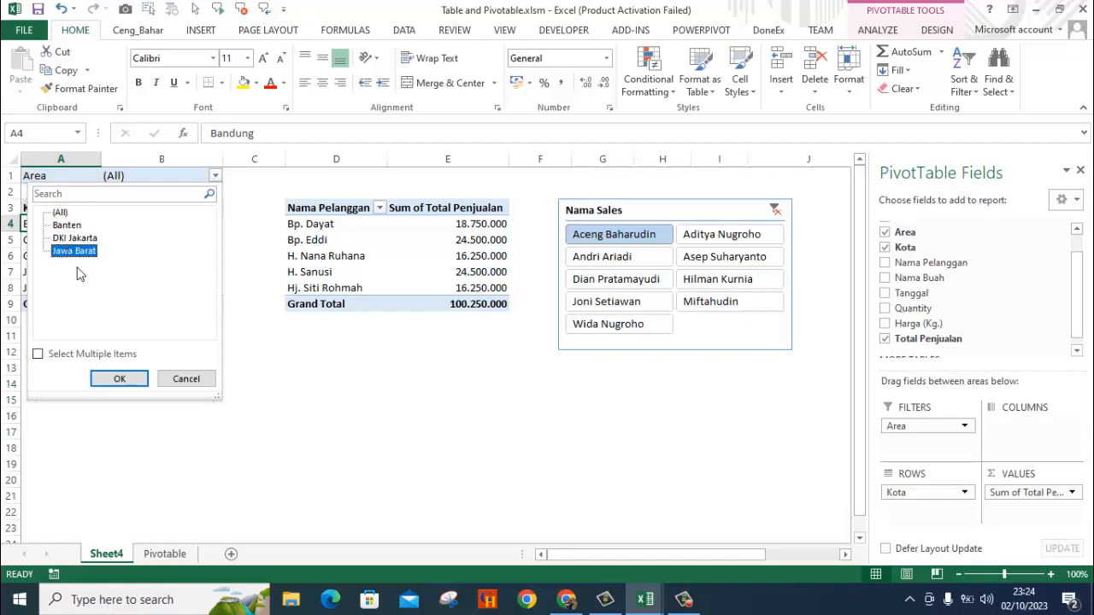
left_click(118, 378)
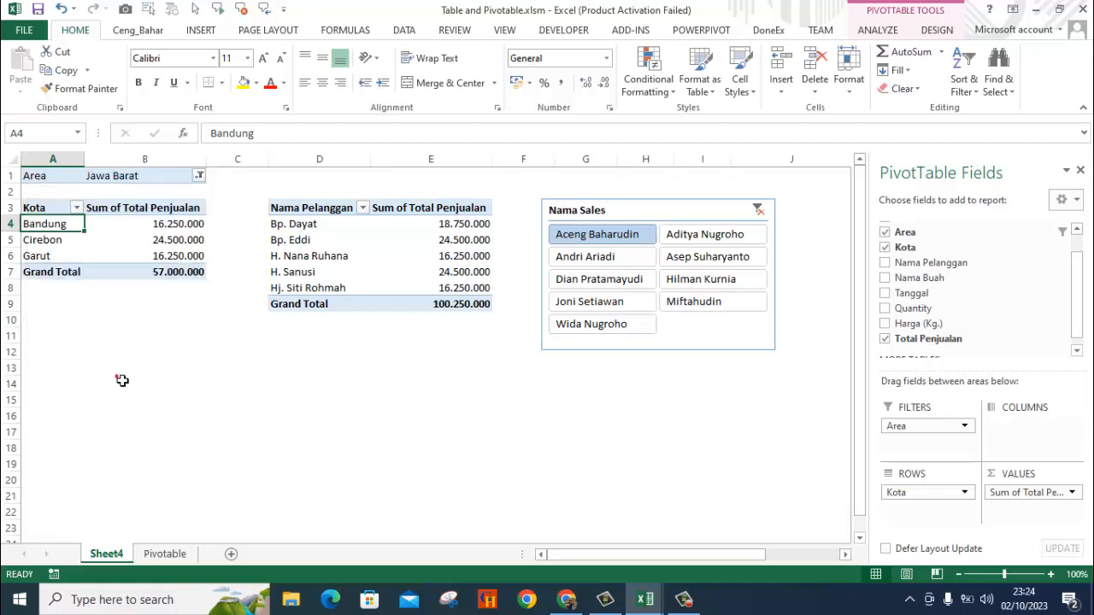
Step: Filter the Kota pivot table to the single area DKI Jakarta, leaving multiple item selection turned off
left_click(198, 176)
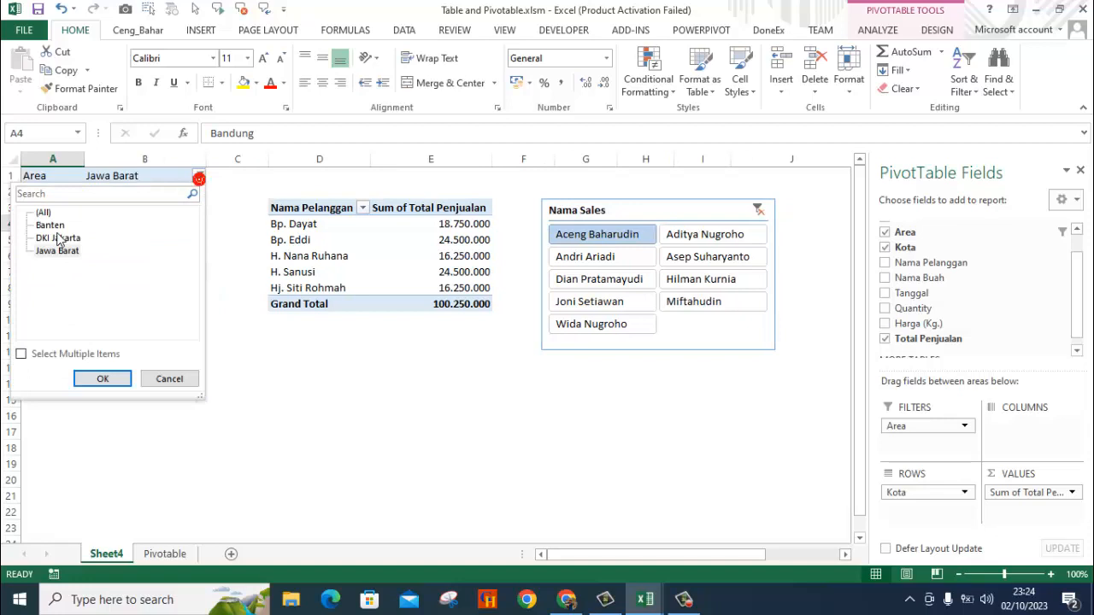
left_click(21, 354)
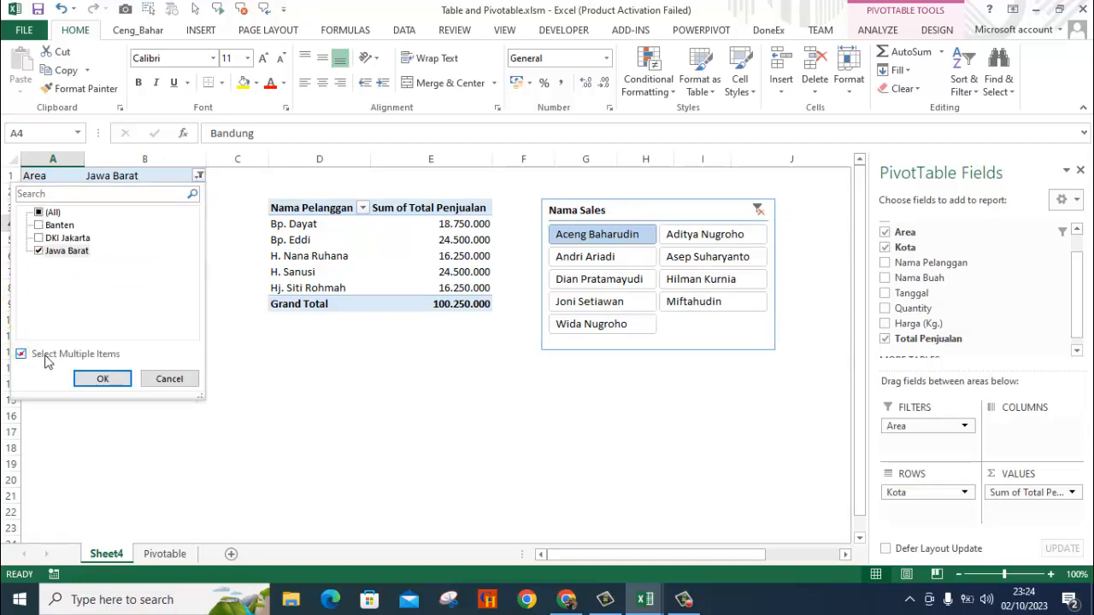
left_click(39, 251)
left_click(20, 354)
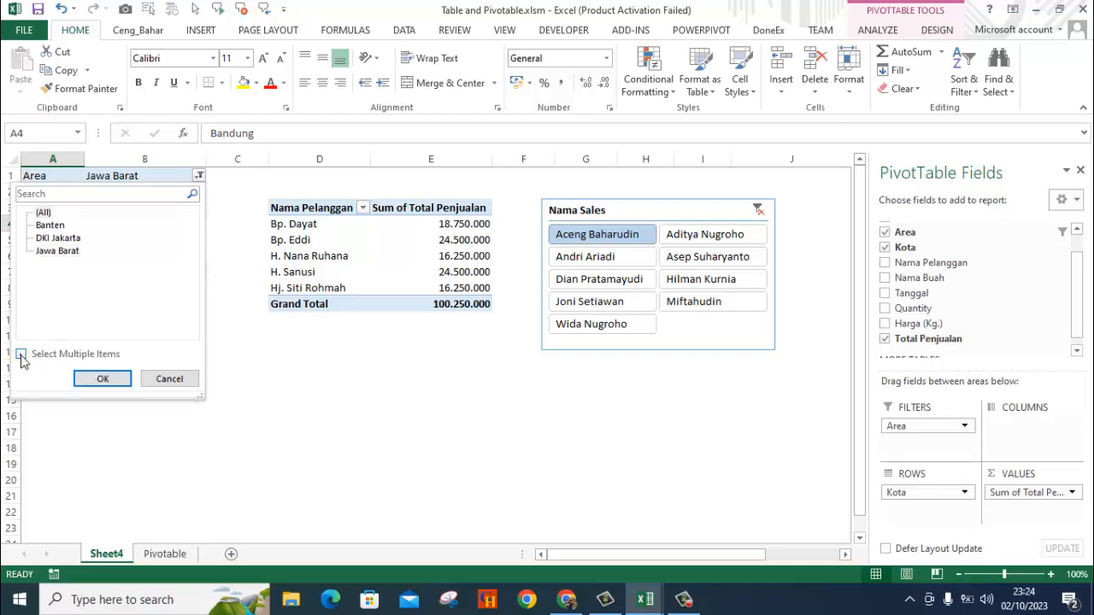
left_click(73, 240)
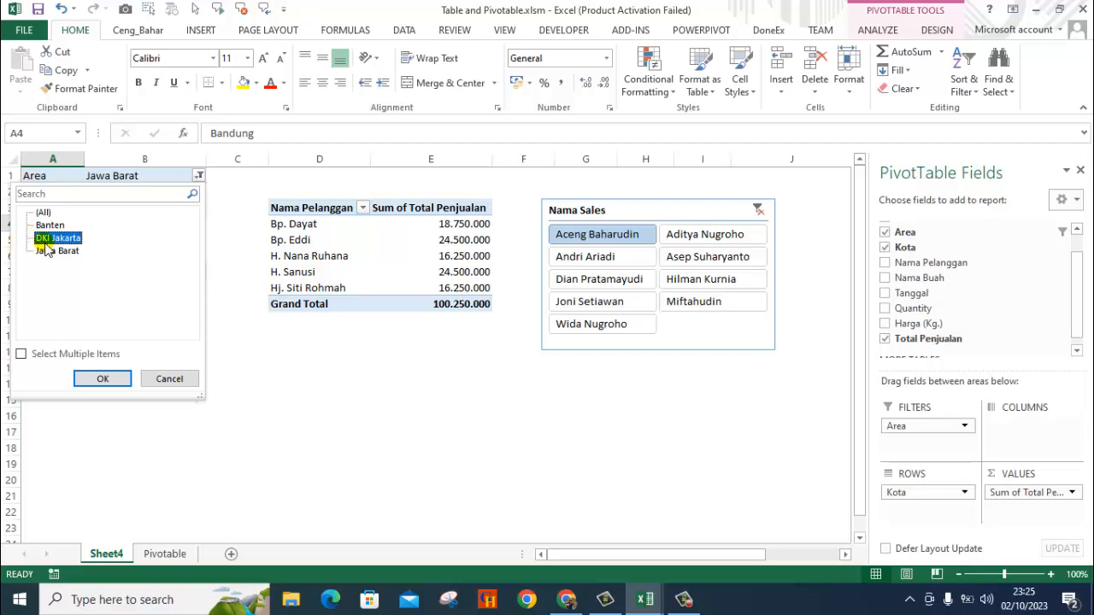
left_click(103, 380)
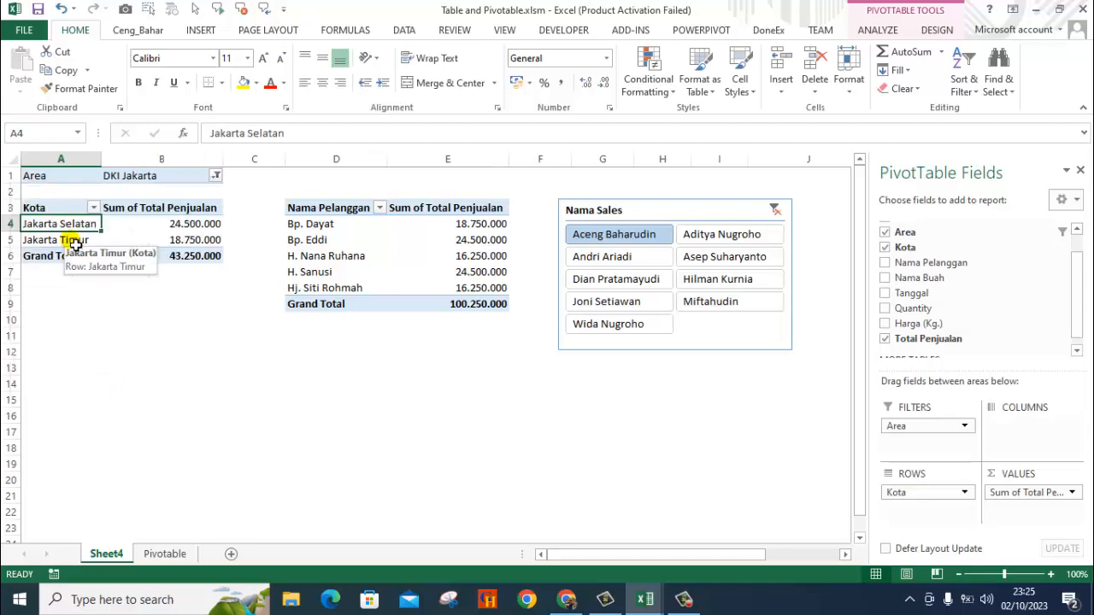
Step: Turn on multiple item selection in the Area report filter and include all areas in the Kota pivot table
left_click(215, 177)
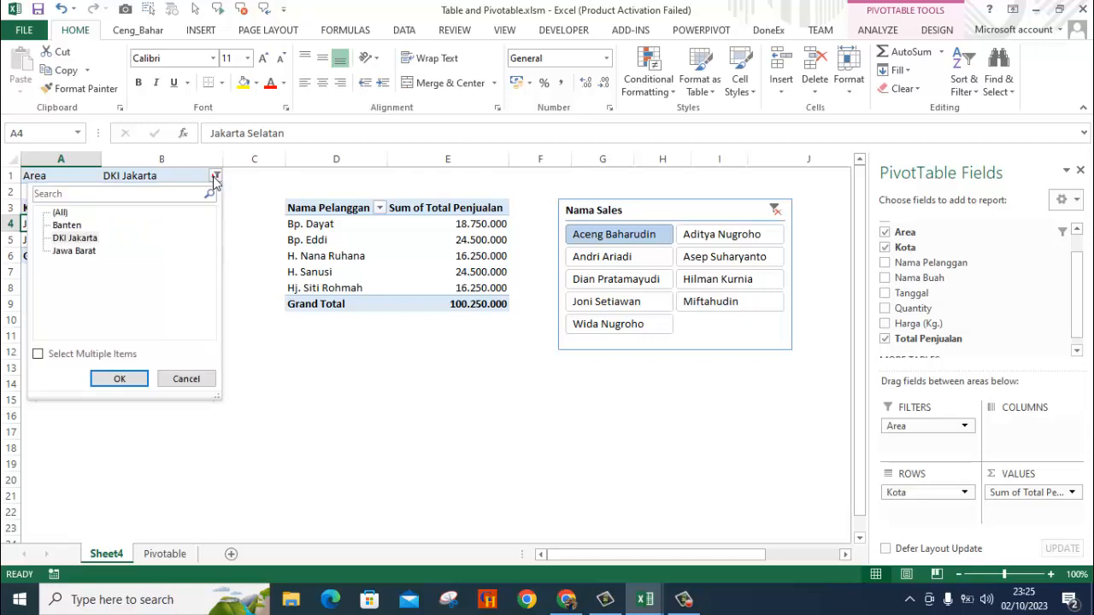
left_click(39, 355)
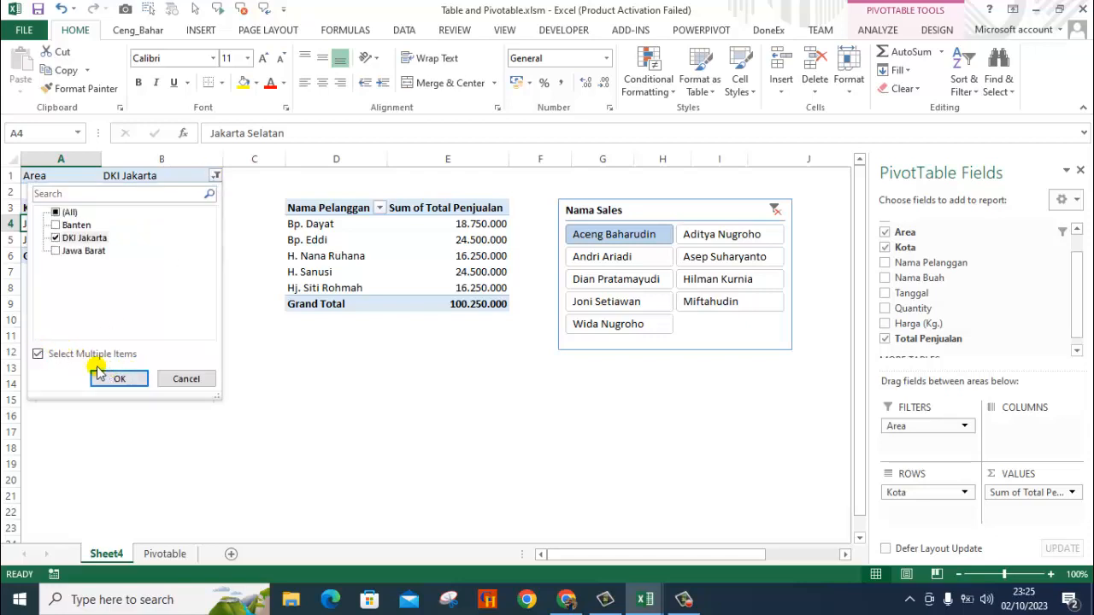
left_click(58, 213)
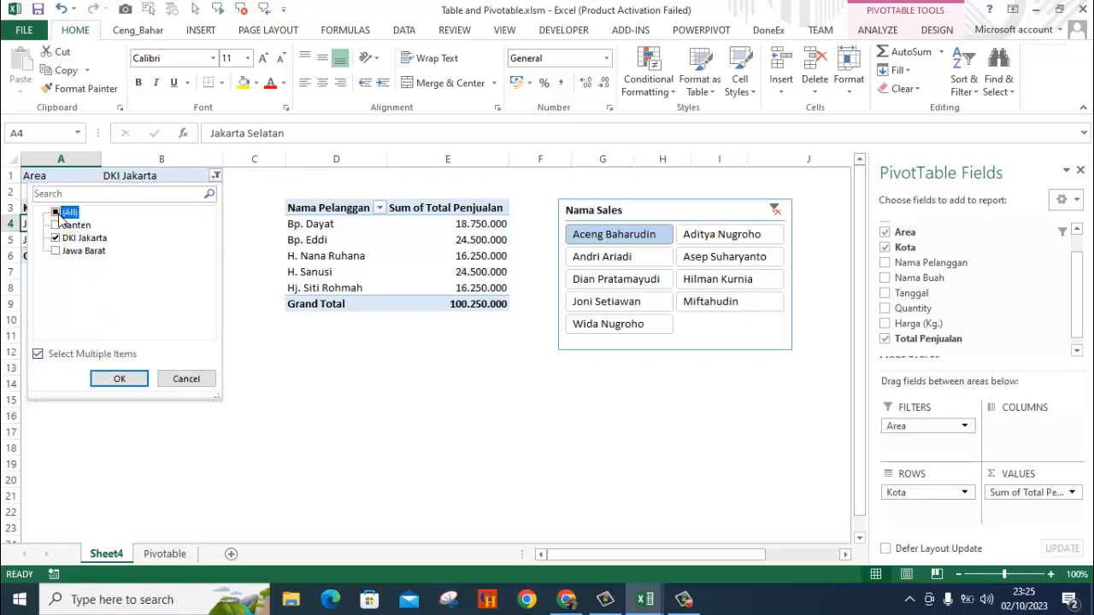
left_click(123, 381)
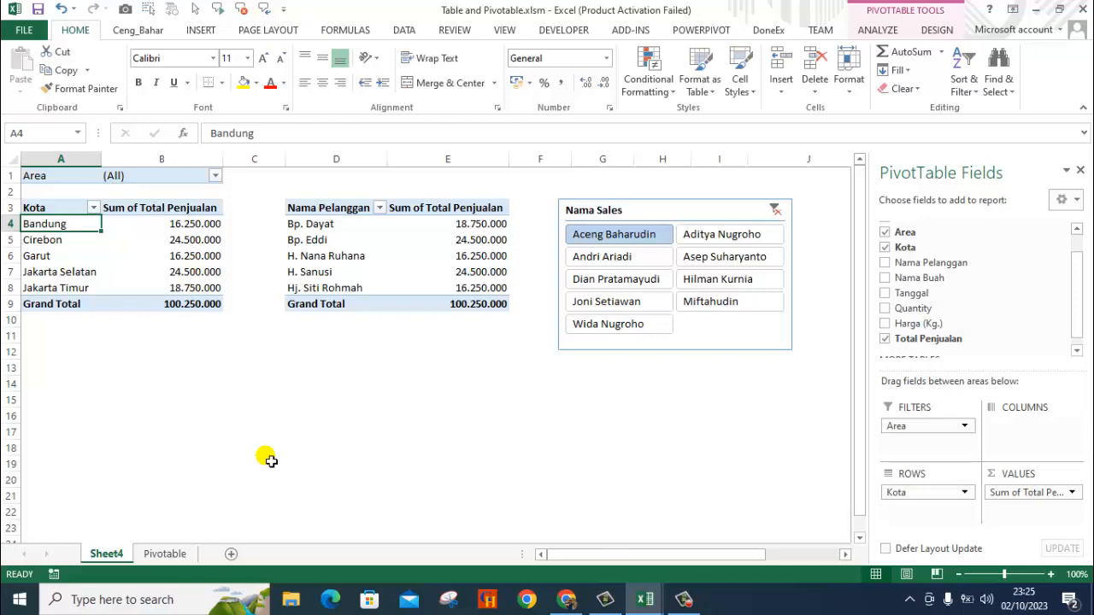
Step: Clear the Nama Sales slicer filter so both pivot tables cover all salespeople
left_click(682, 212)
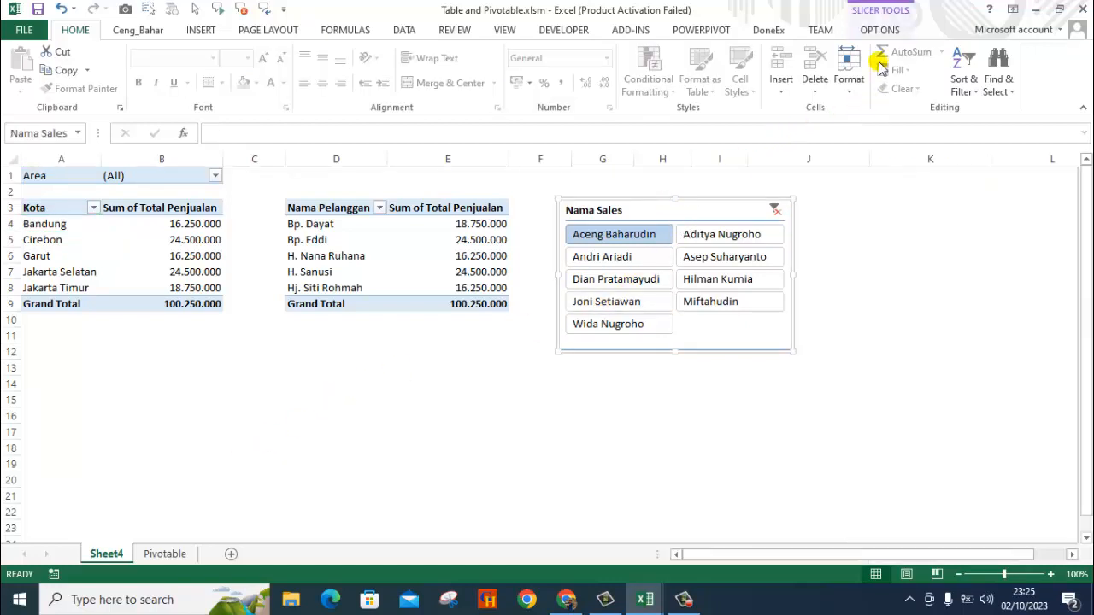
left_click(880, 30)
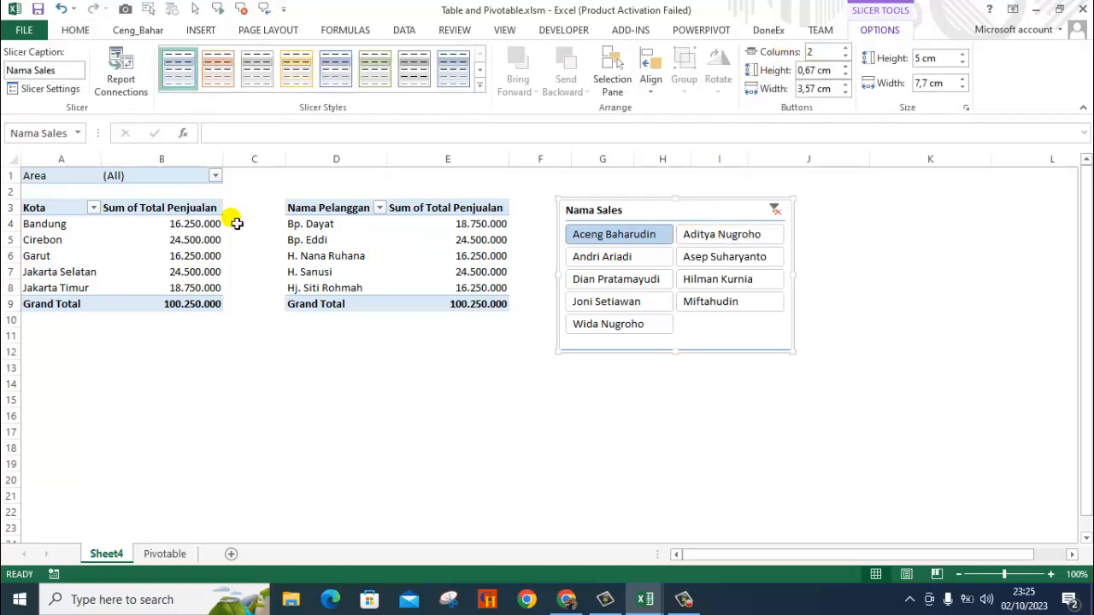
left_click(152, 211)
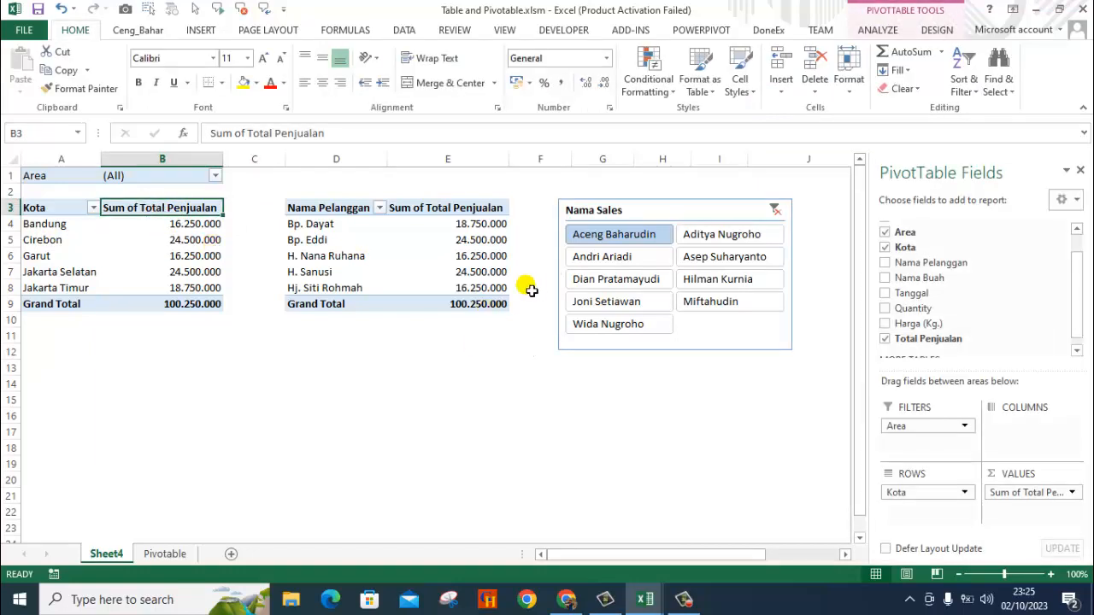
left_click(774, 209)
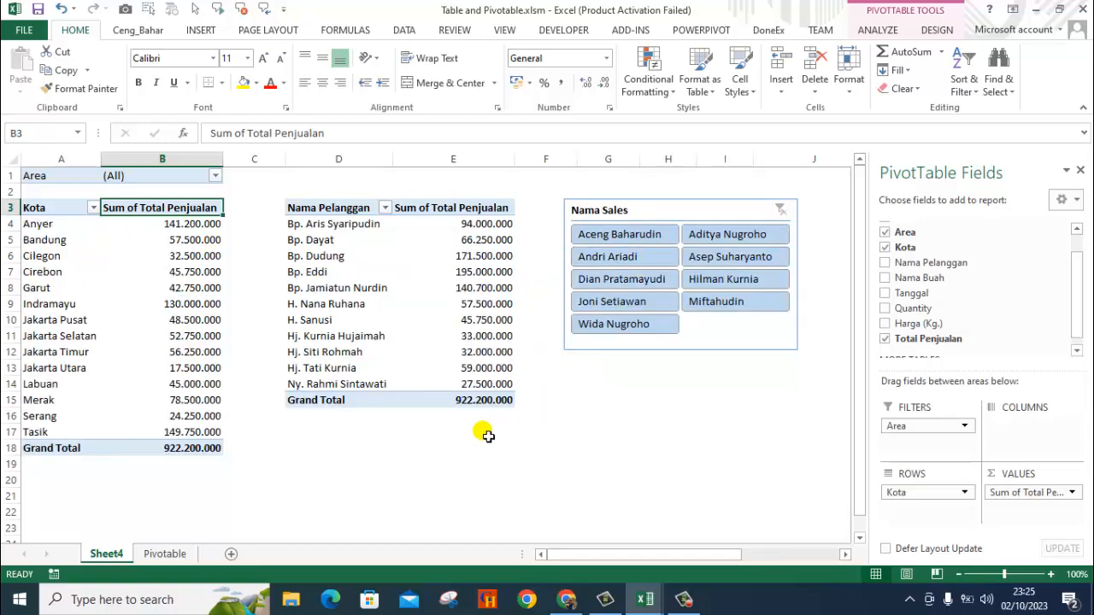
Step: Examine the last rows of the source table on the Pivotable sheet and check its table name
left_click(175, 555)
scroll(308, 441, "down", 5)
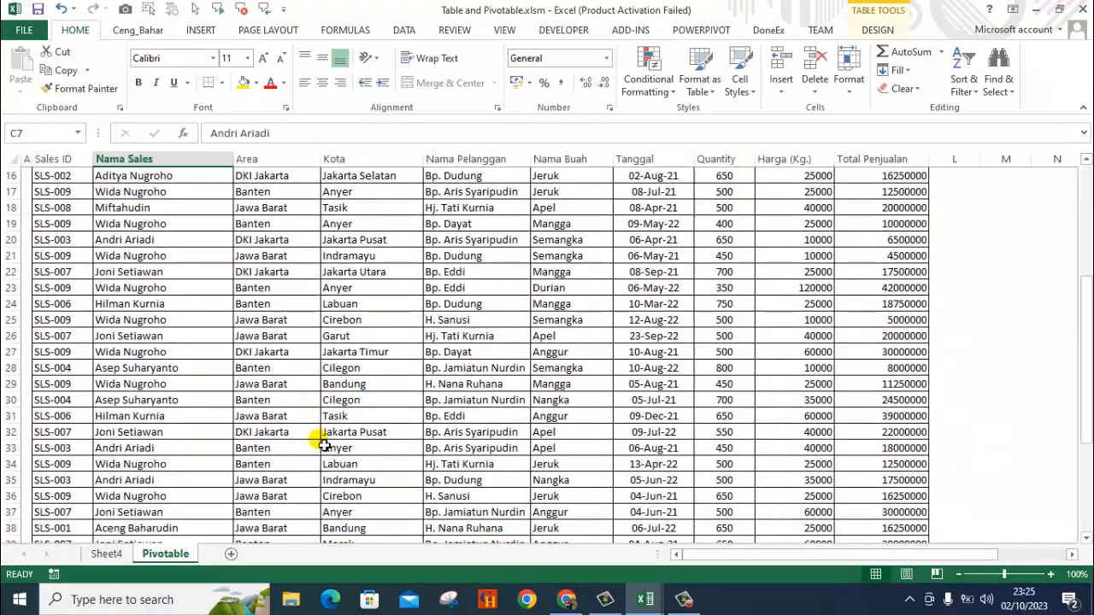
scroll(318, 442, "down", 7)
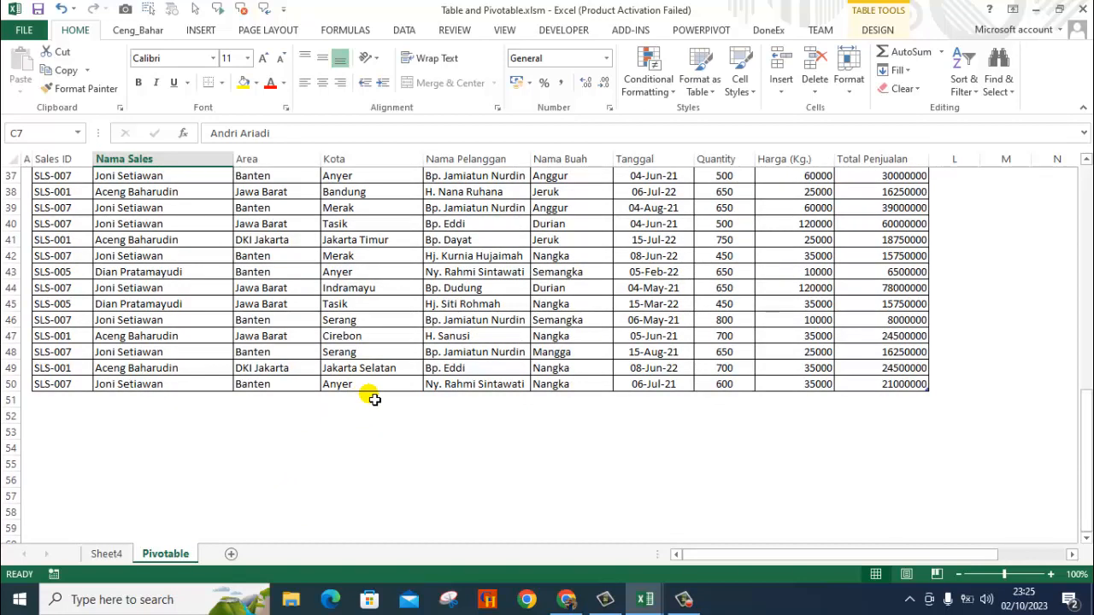
left_click(106, 553)
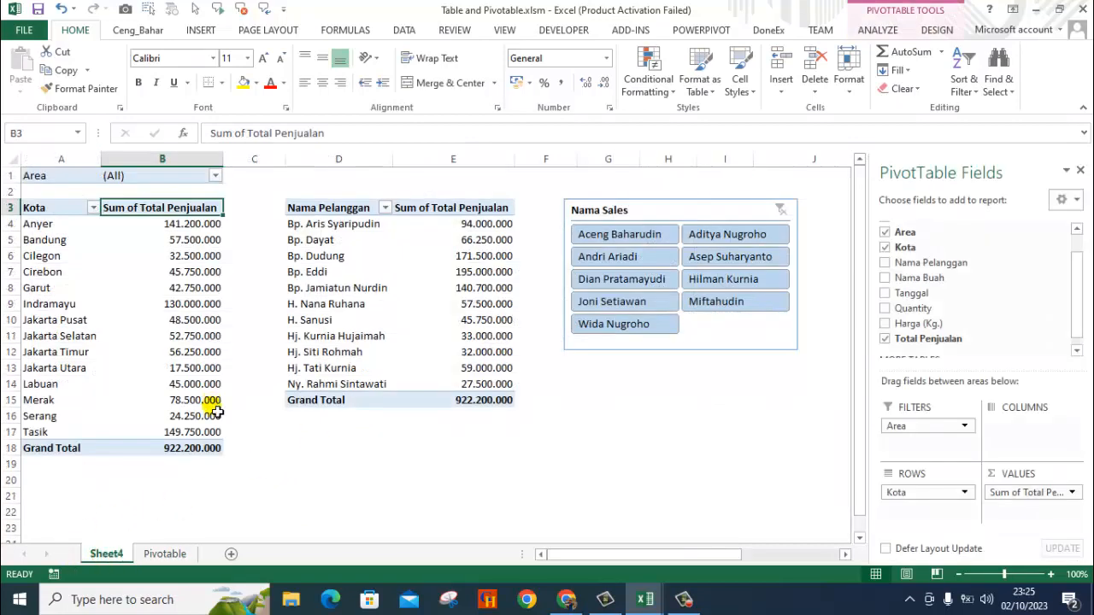
left_click(165, 553)
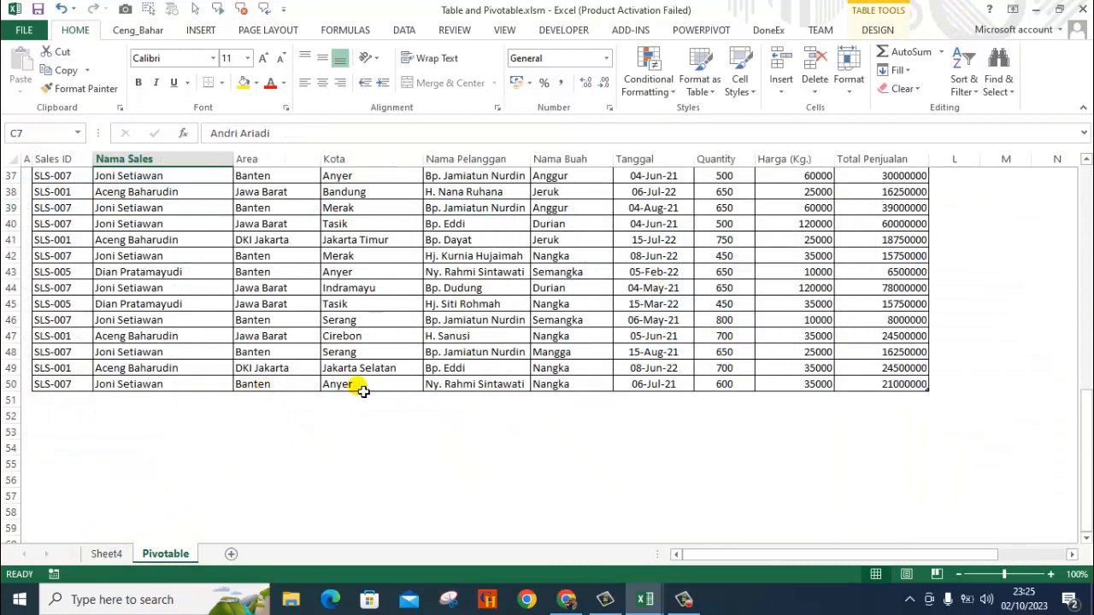
left_click(727, 385)
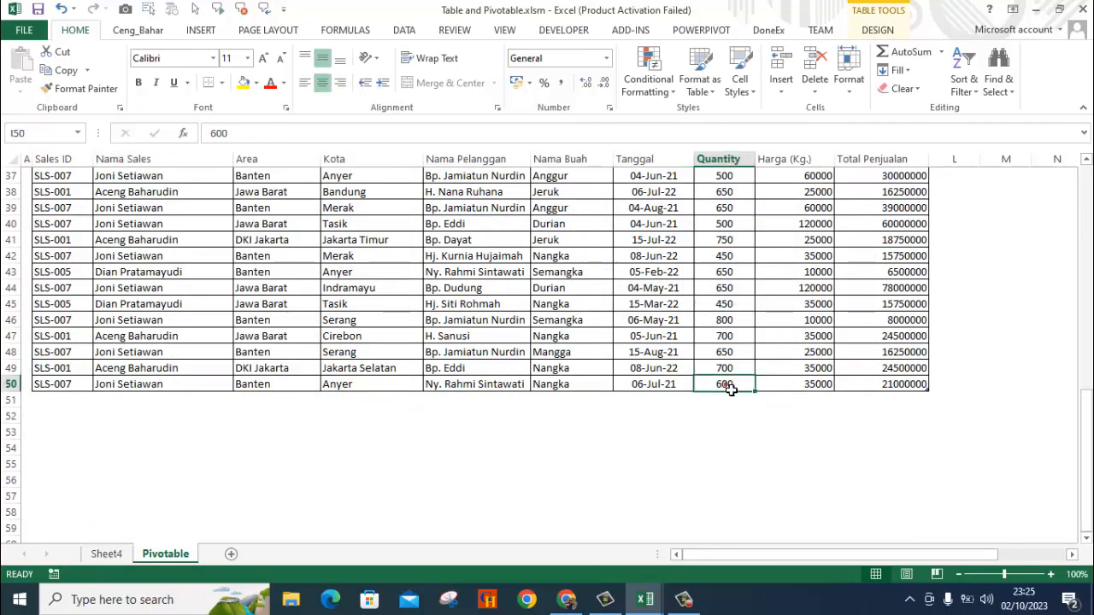
left_click(880, 30)
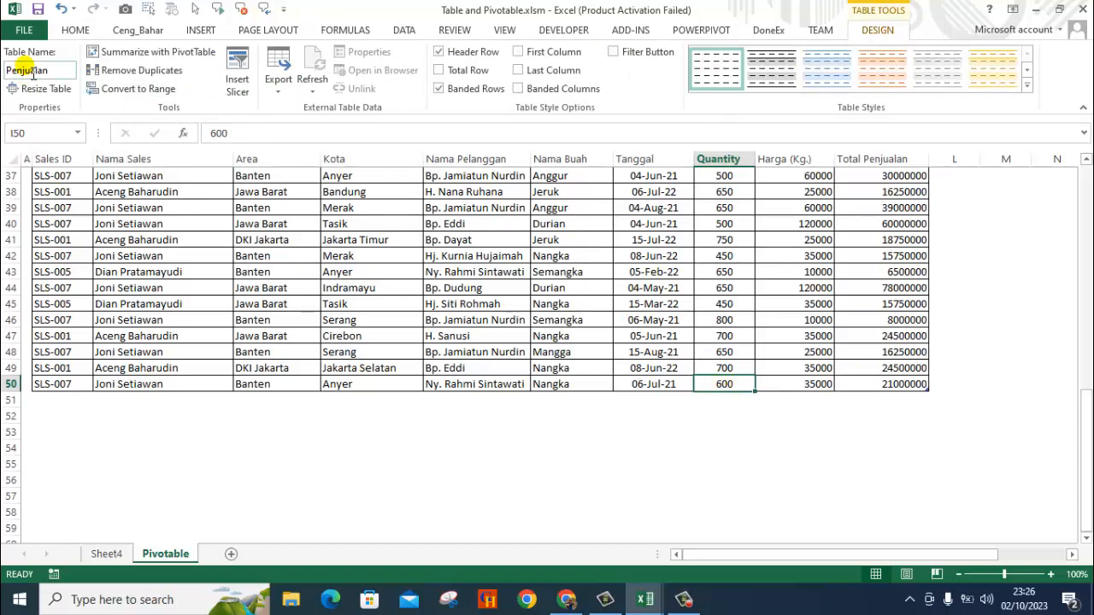
Step: Start a new record in row 51 below the source table with the sales ID, the salesperson's full name, area Jawa Barat and city Garut
left_click(75, 401)
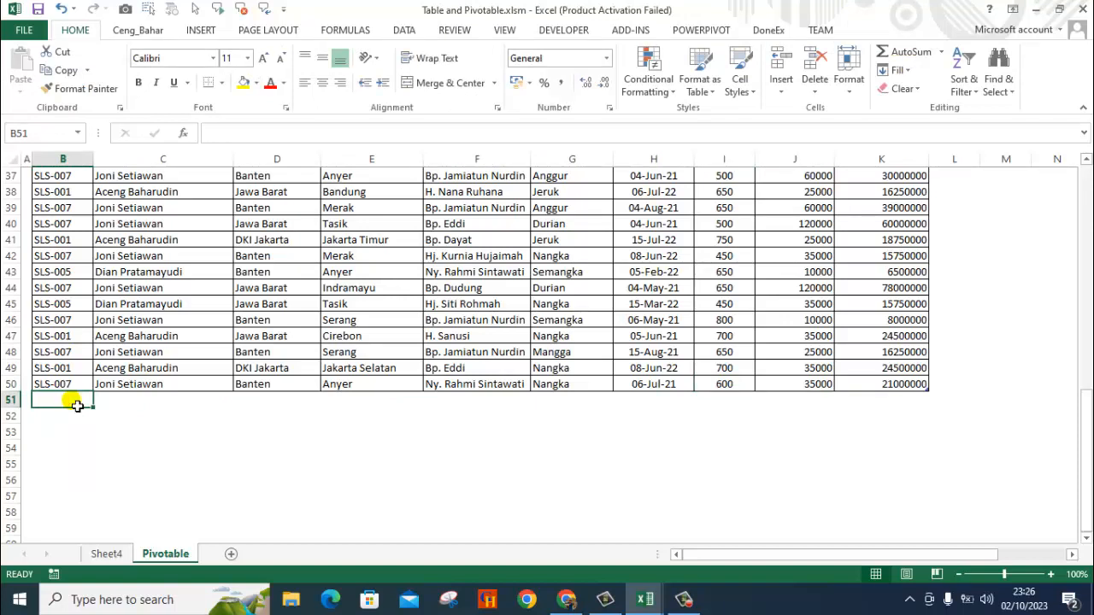
type("SLS-0")
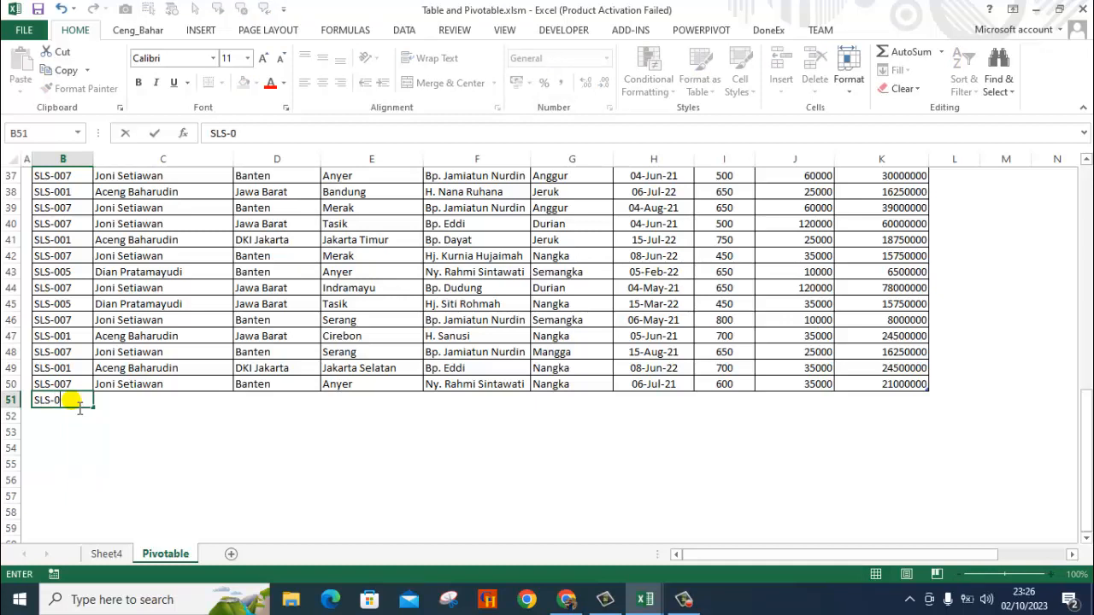
type("08")
key("Tab")
type("Ag")
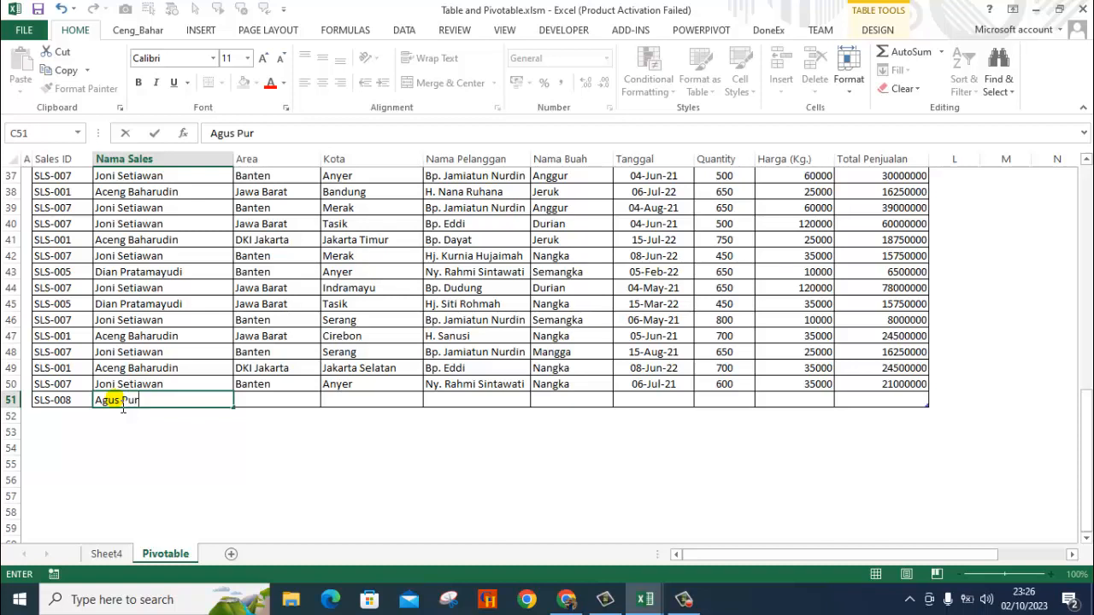
key("Tab")
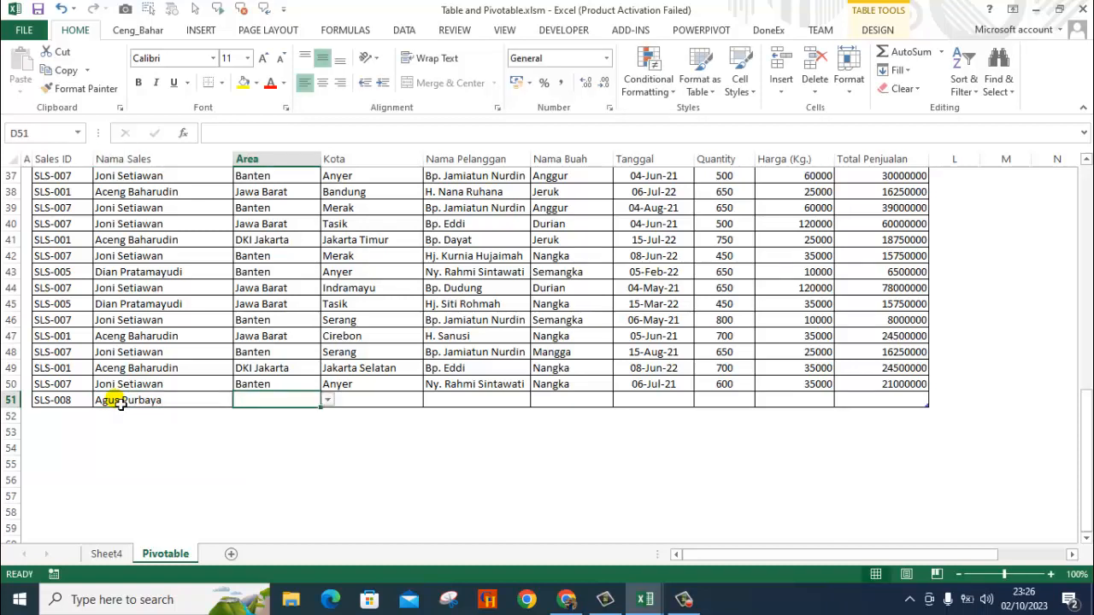
type("Jawa Barat")
key("Tab")
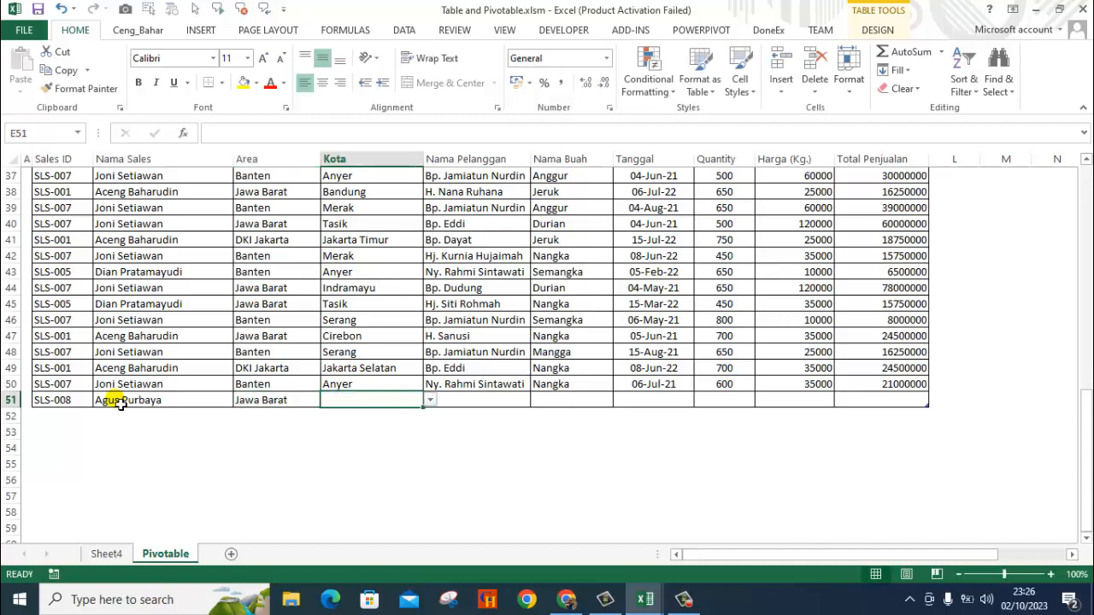
type("Garut")
key("Tab")
Step: Choose the customer's name from the Nama Pelanggan list for the new record in row 51
scroll(120, 404, "down", 20)
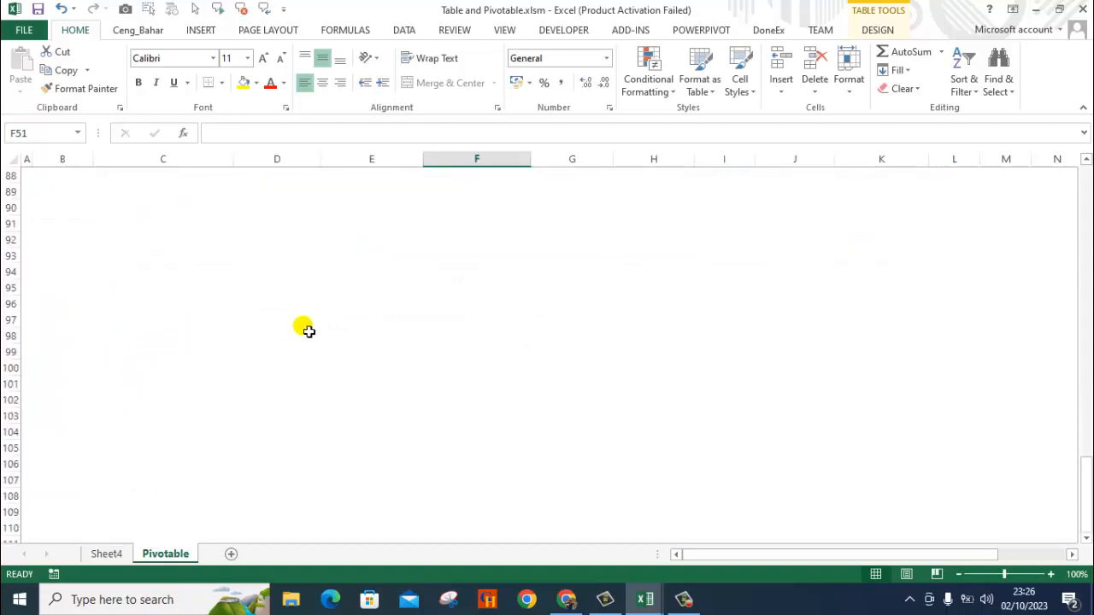
scroll(305, 328, "up", 20)
scroll(429, 287, "up", 7)
scroll(439, 325, "down", 11)
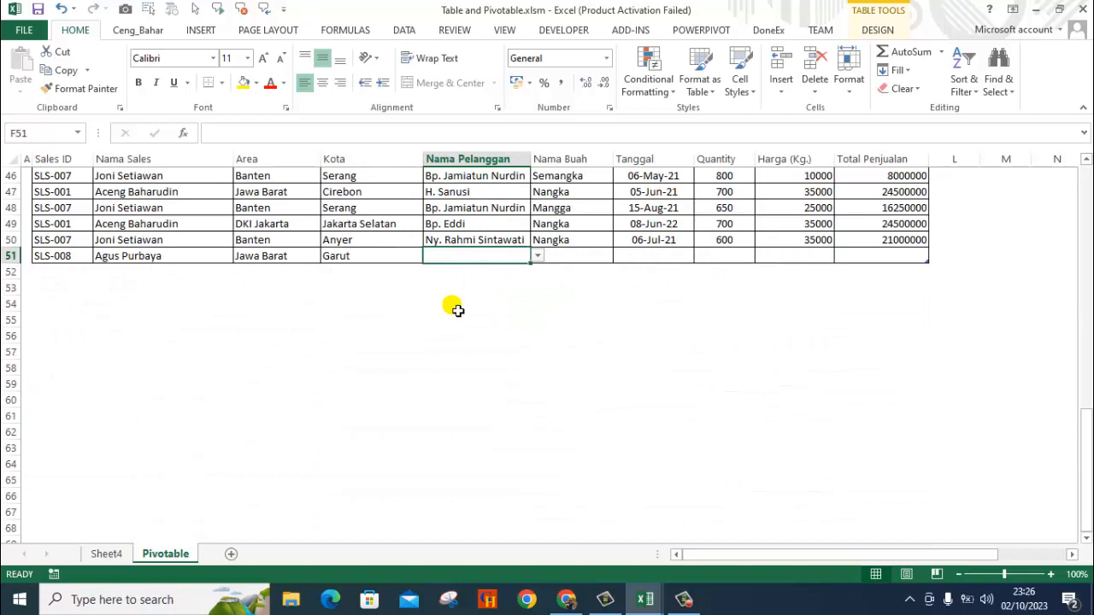
left_click(537, 257)
left_click_drag(539, 318, 547, 274)
left_click(483, 291)
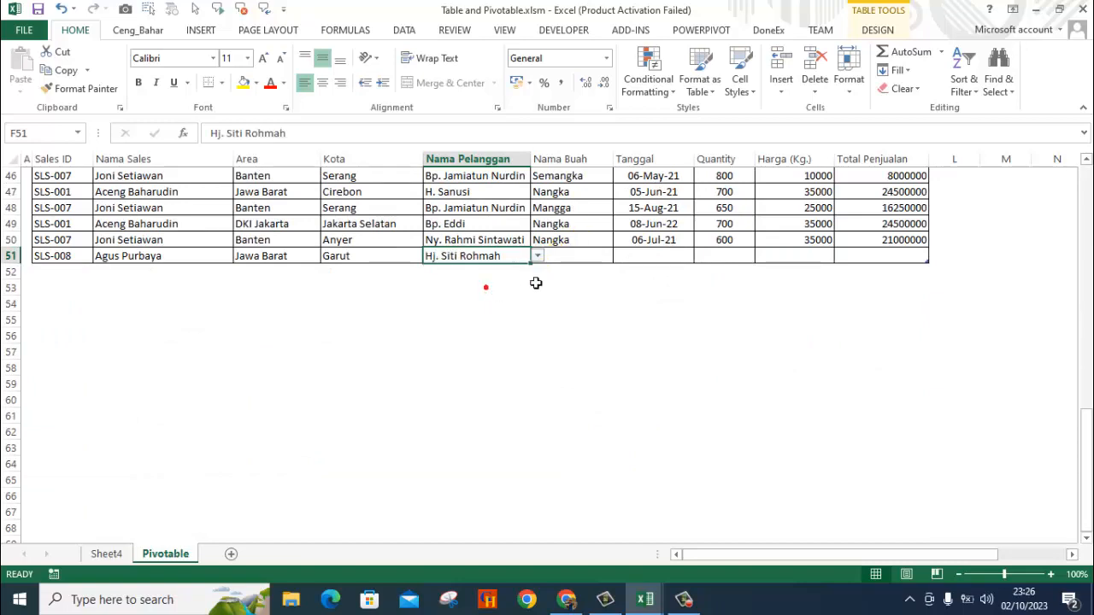
Step: Complete row 51 with the fruit Semangka, today's date 02/10/2023 and a quantity of 650
left_click(578, 261)
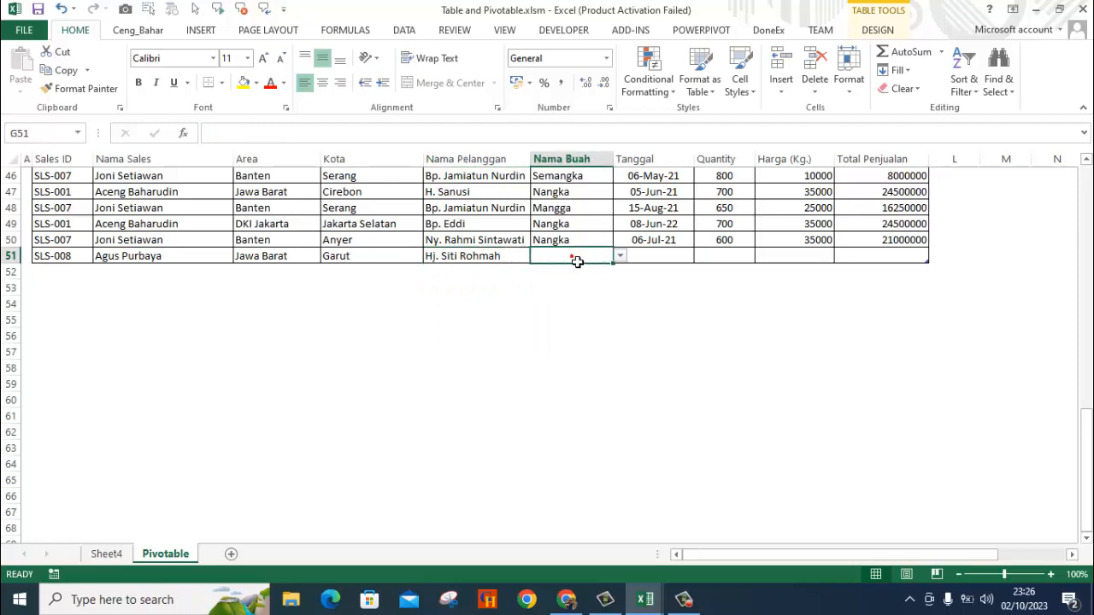
type("Semangka")
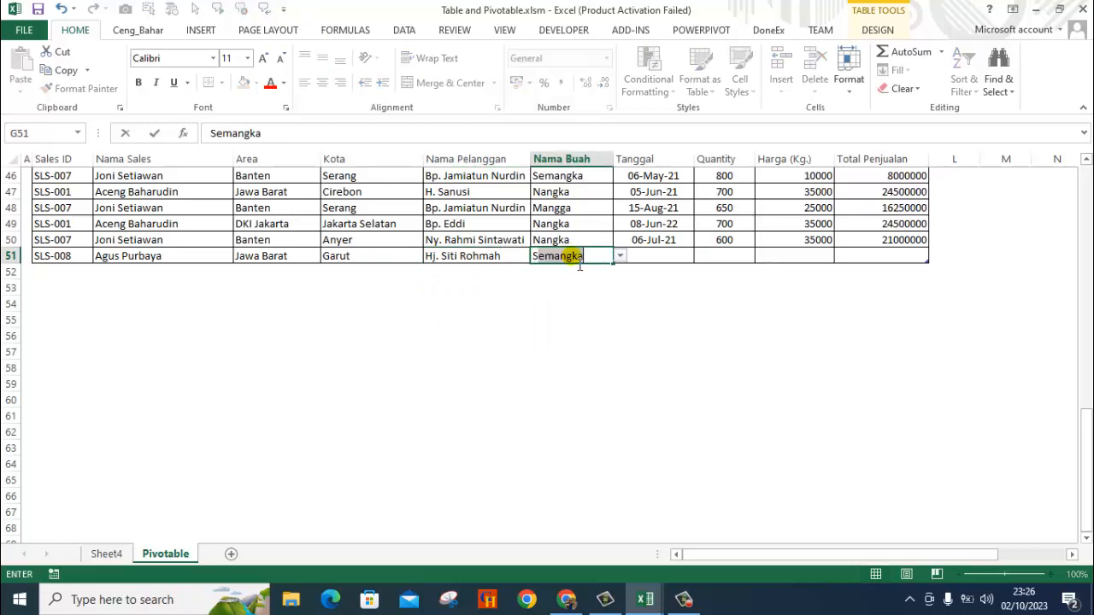
key("Tab")
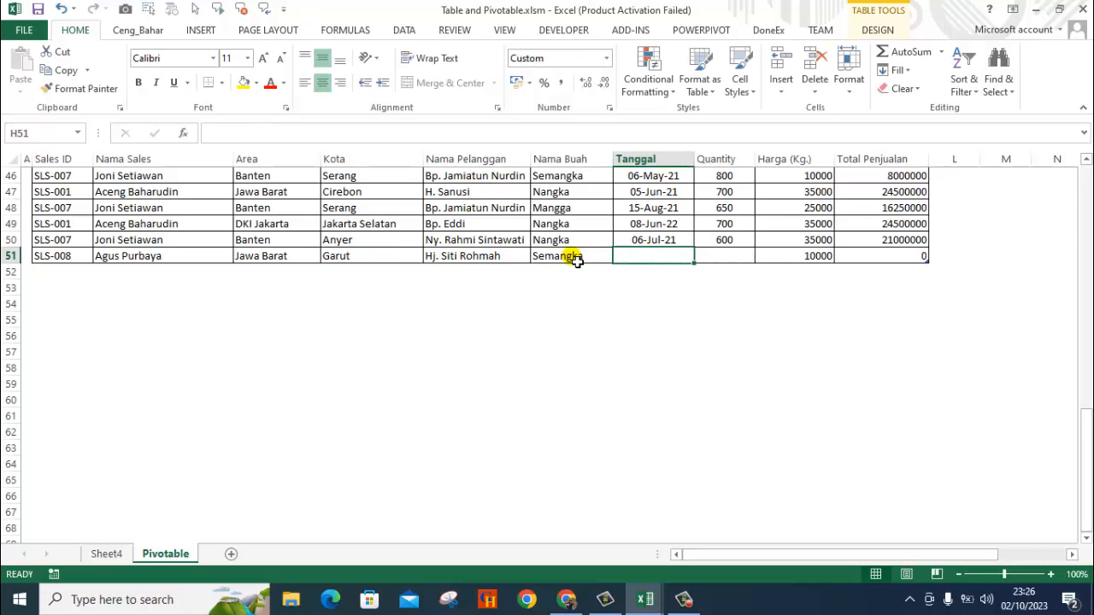
key("ctrl+semicolon")
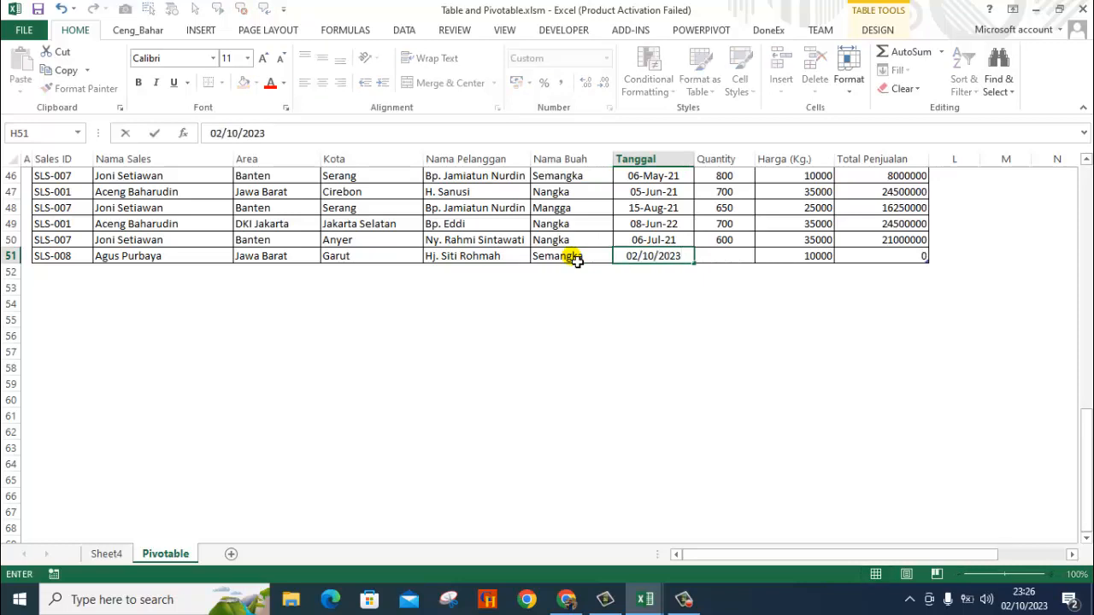
key("Tab")
type("650")
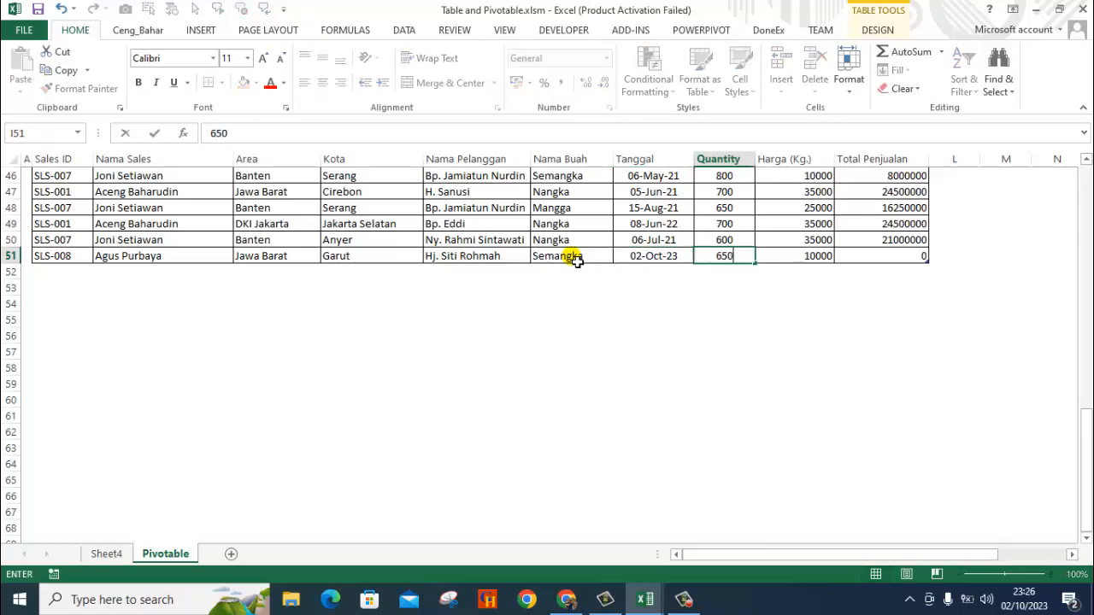
key("Tab")
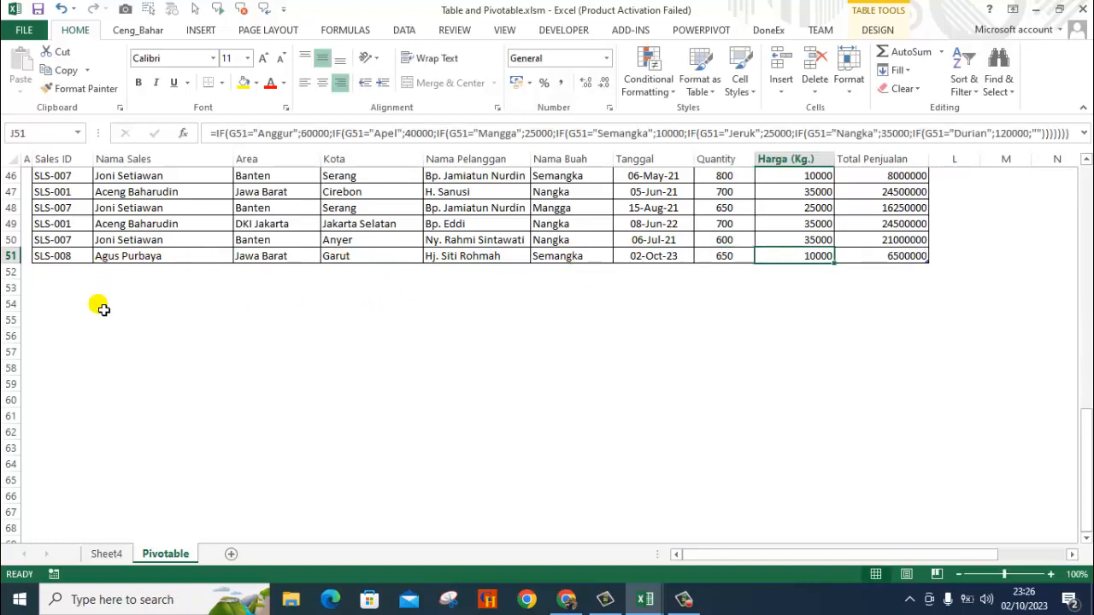
Step: Refresh all the pivot tables and the slicer on Sheet4 to include the new source record
left_click(105, 555)
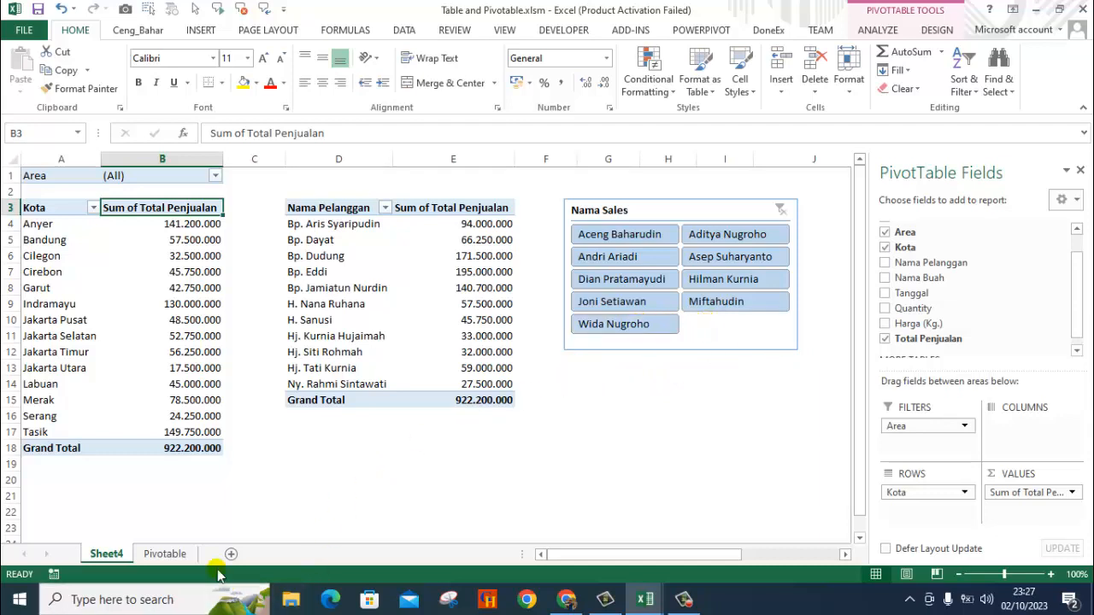
left_click(409, 336)
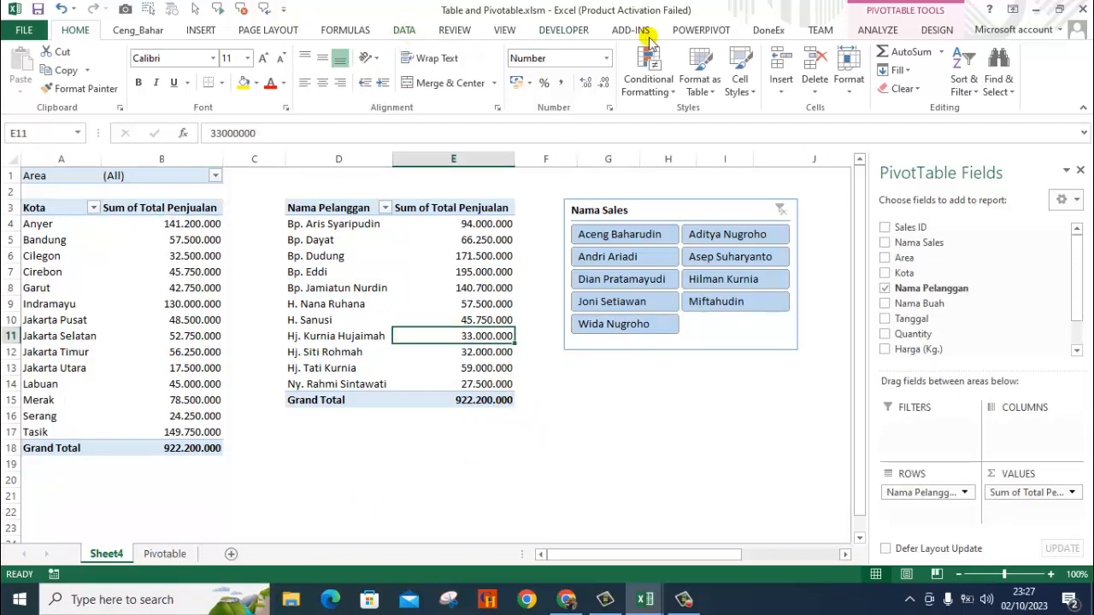
left_click(877, 31)
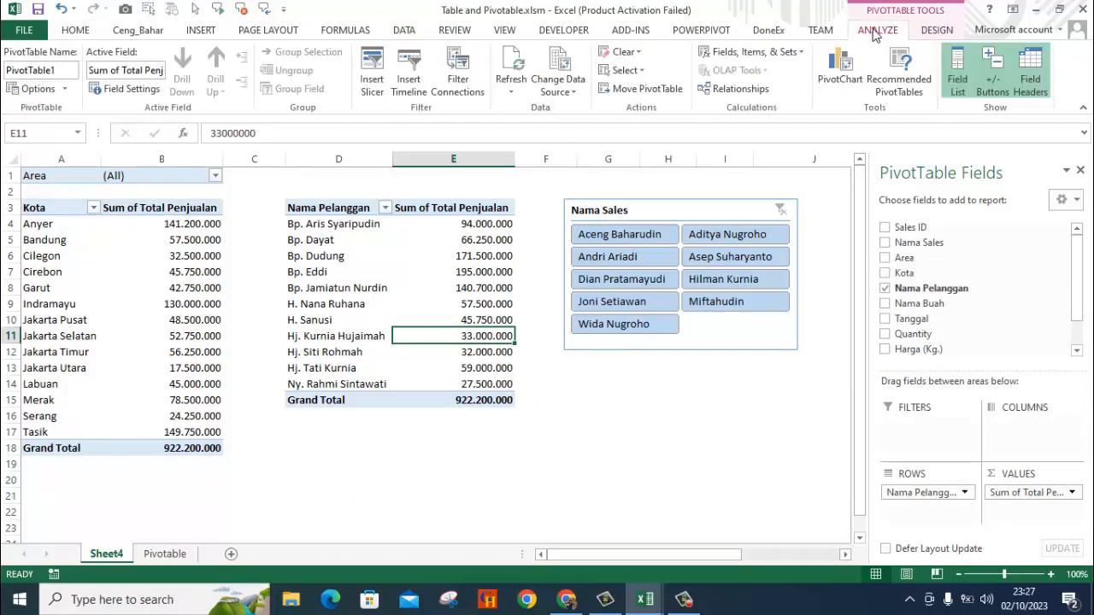
left_click(511, 88)
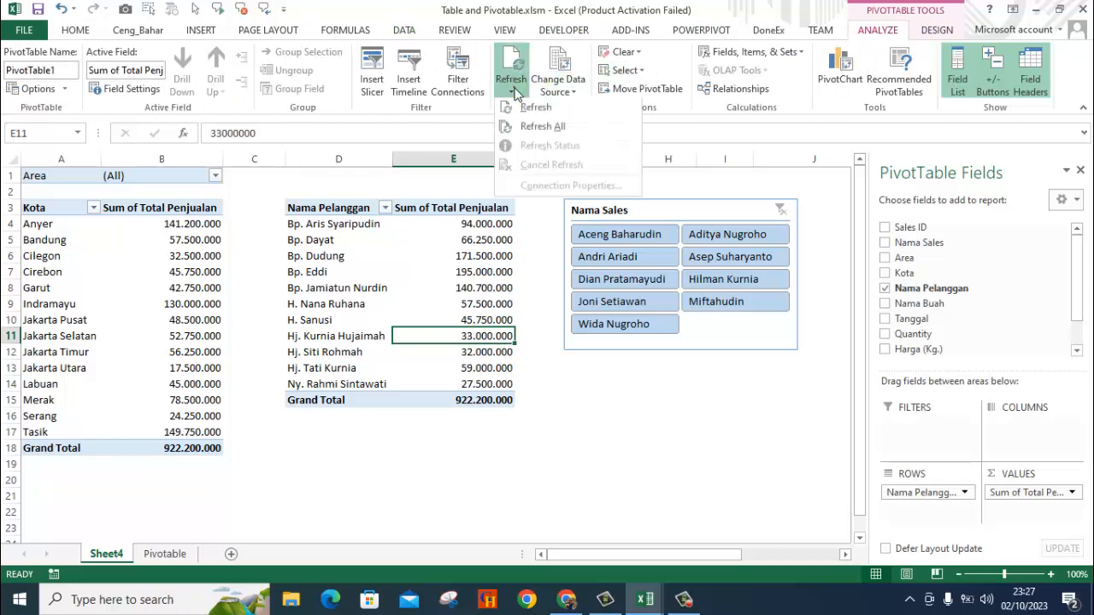
left_click(532, 129)
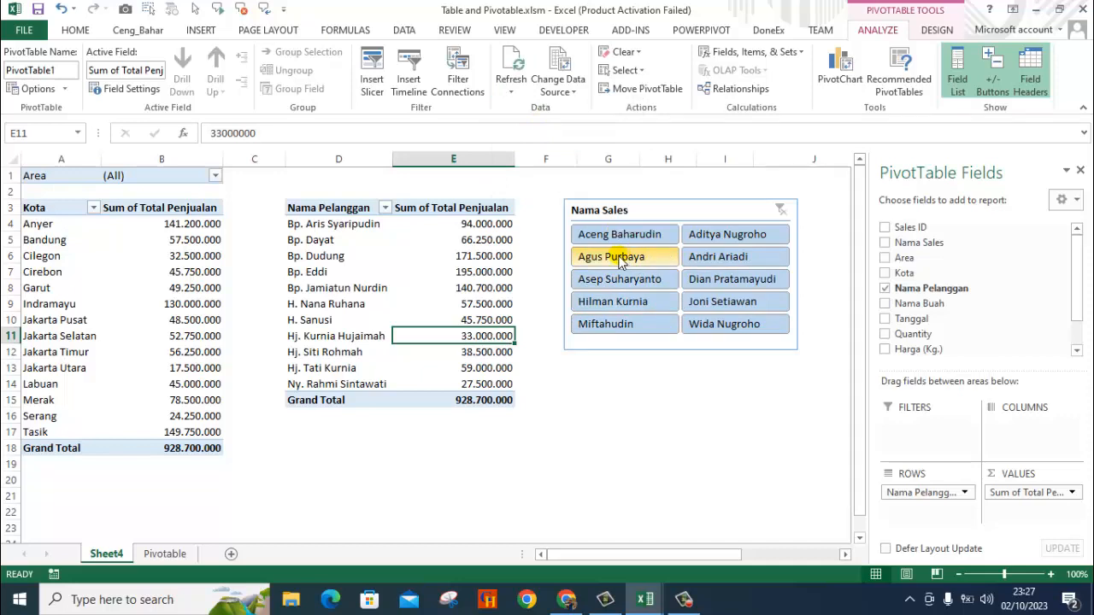
left_click(561, 436)
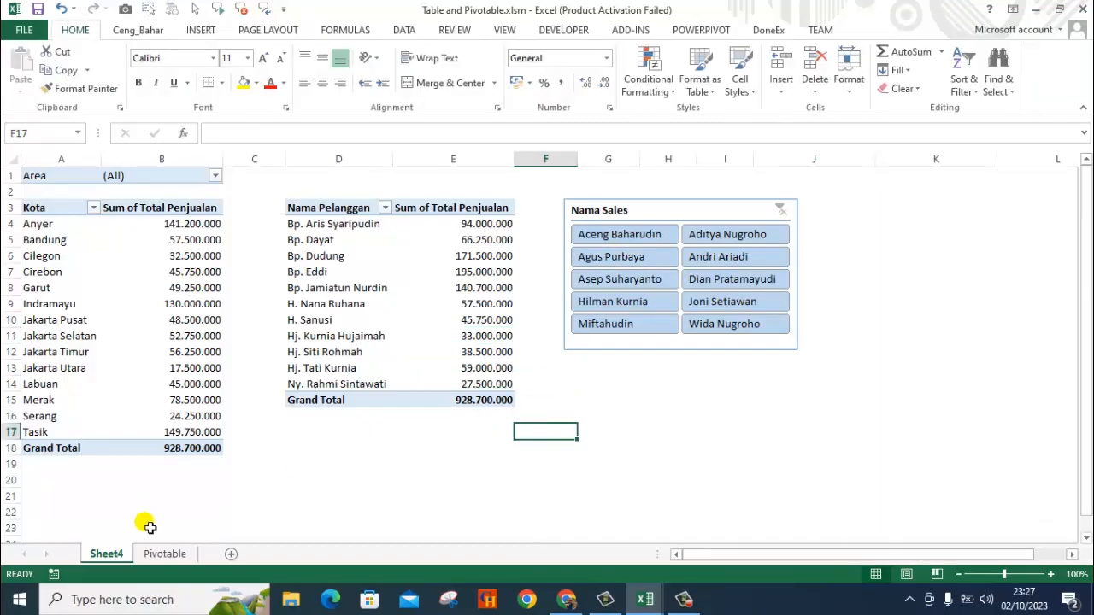
Step: Review the source table on the Pivotable sheet from its last record up to the header row, and return to Sheet4
left_click(164, 554)
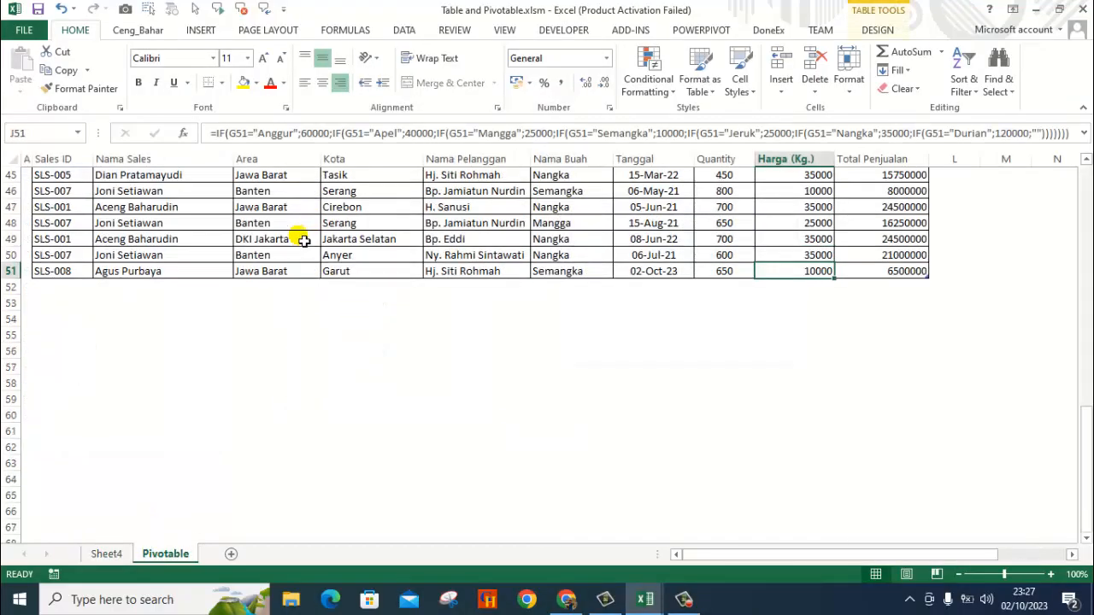
scroll(303, 240, "up", 11)
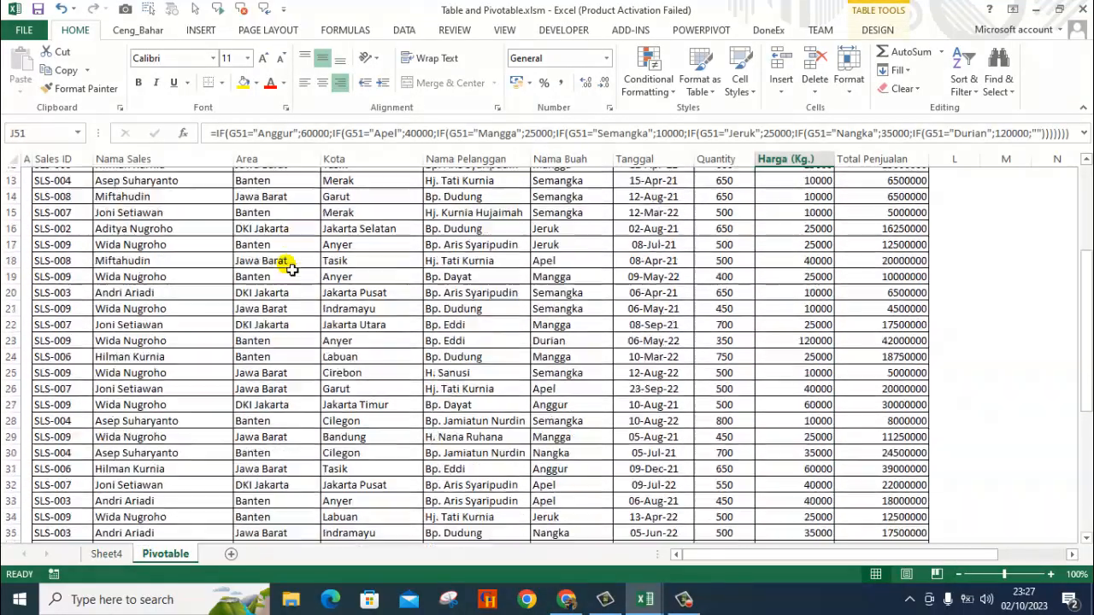
scroll(291, 268, "up", 4)
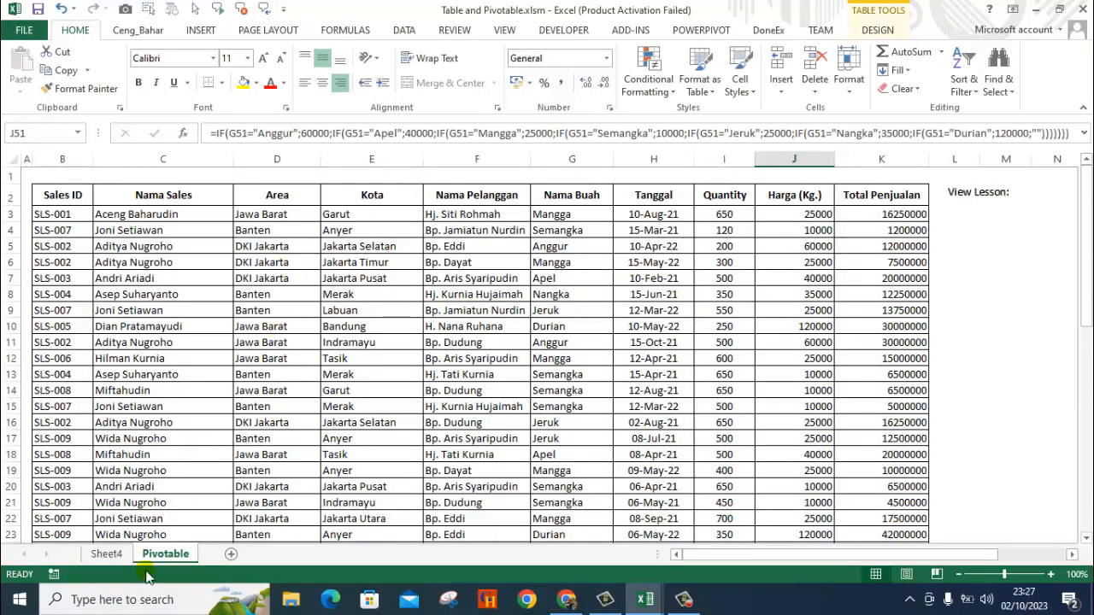
left_click(107, 555)
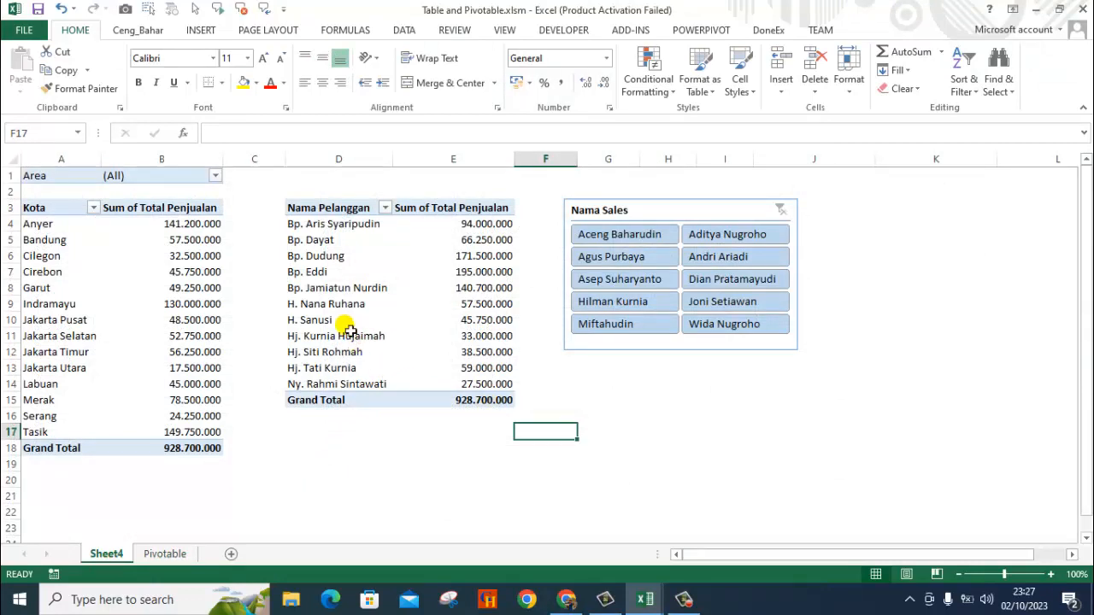
Step: Examine the summary calculation types available for Sum of Total Penjualan in the Nama Pelanggan pivot table, leaving the settings without applying changes
left_click(337, 305)
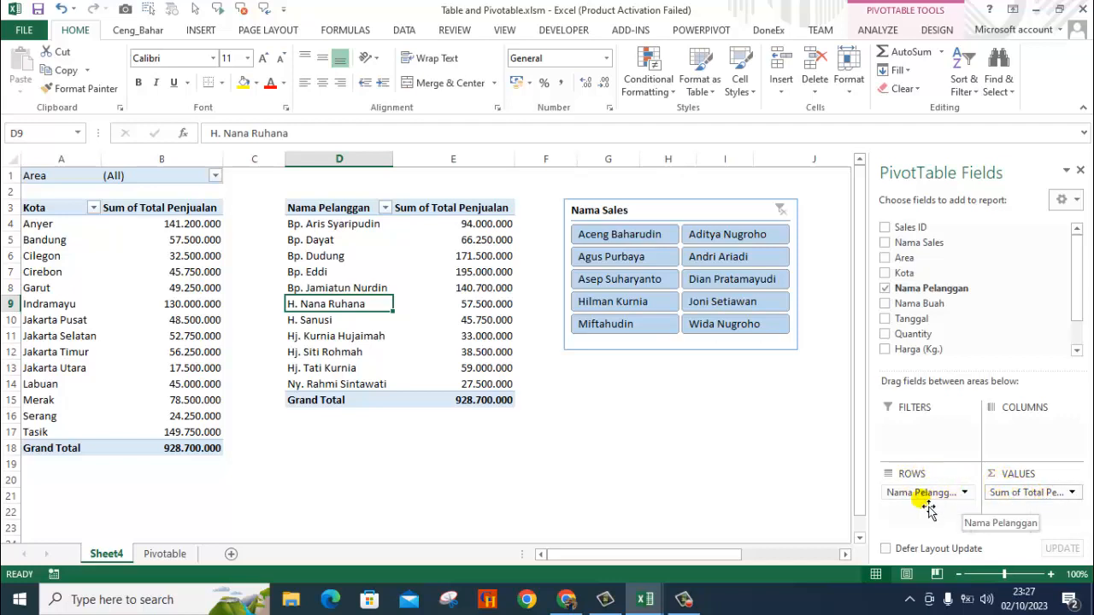
left_click(1072, 493)
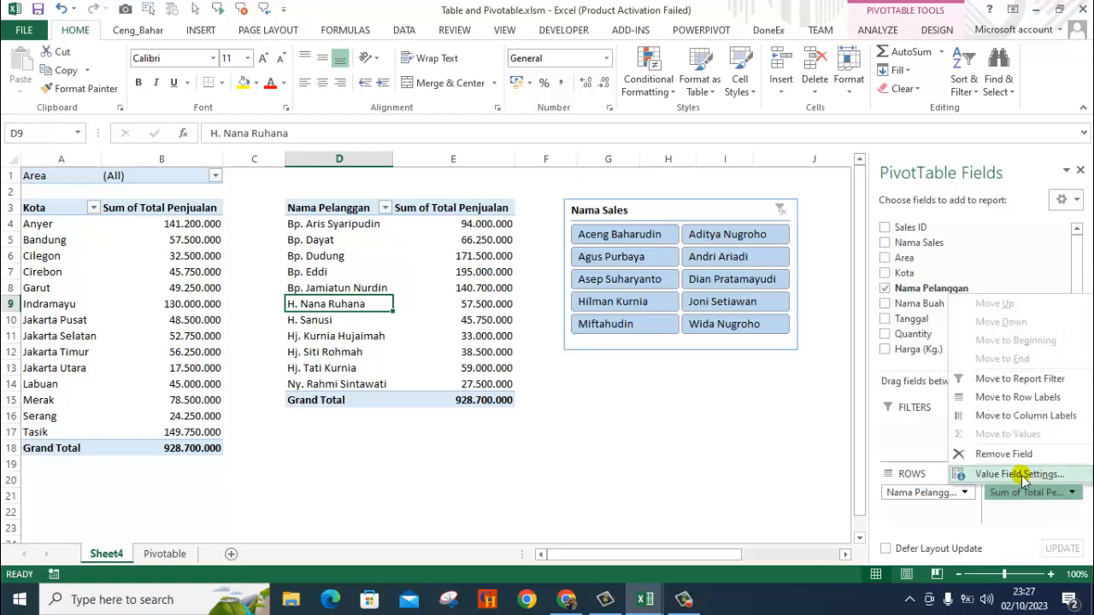
left_click(1022, 477)
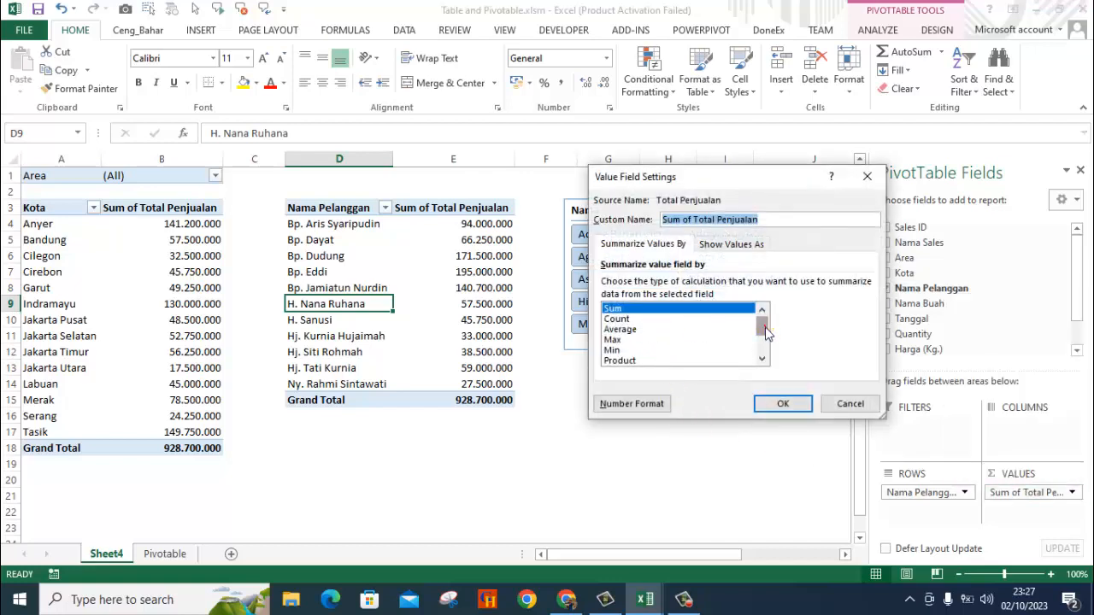
mouse_move(766, 333)
left_mouse_down()
mouse_move(763, 351)
mouse_move(761, 320)
left_mouse_up()
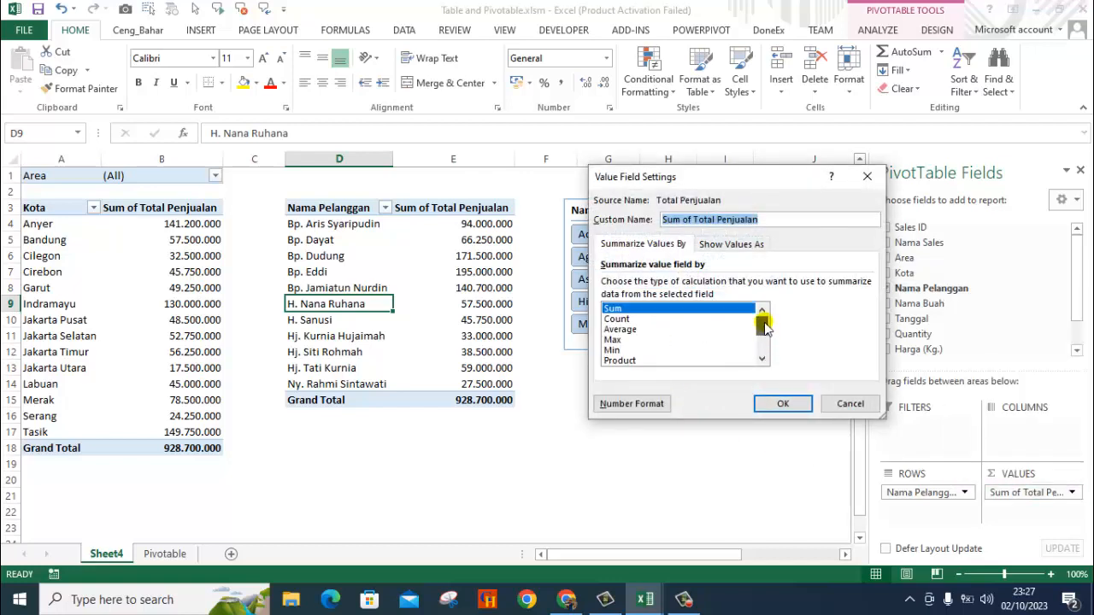
left_click(855, 403)
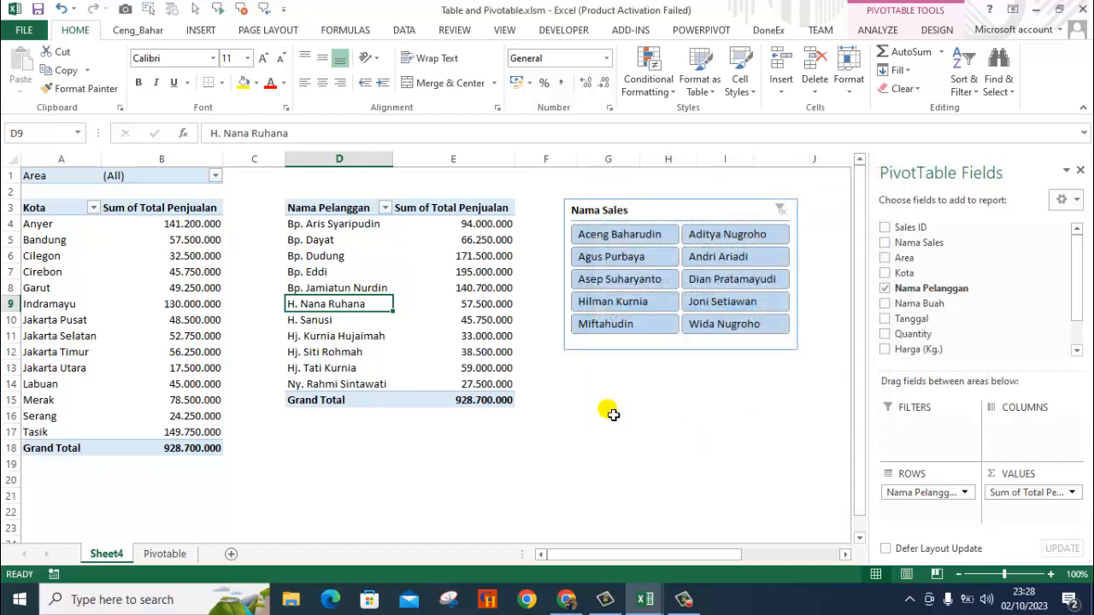